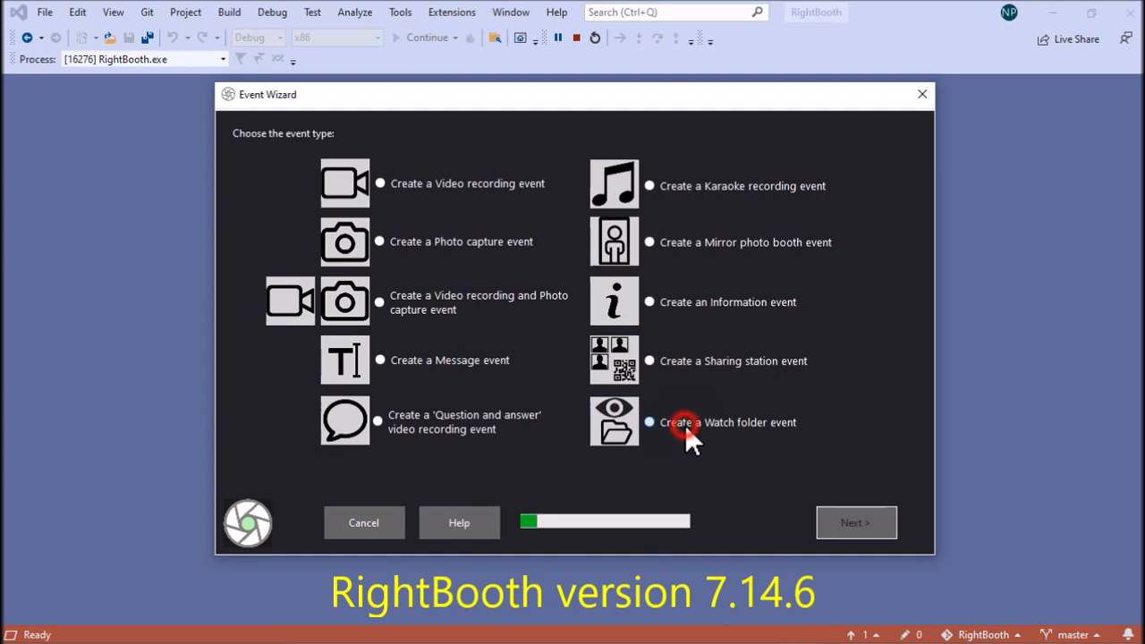
# Create a Watch folder event titled "Watch Folder Event" and choose the Dropbox Photos folder as the folder to watch
pyautogui.click(875, 525)
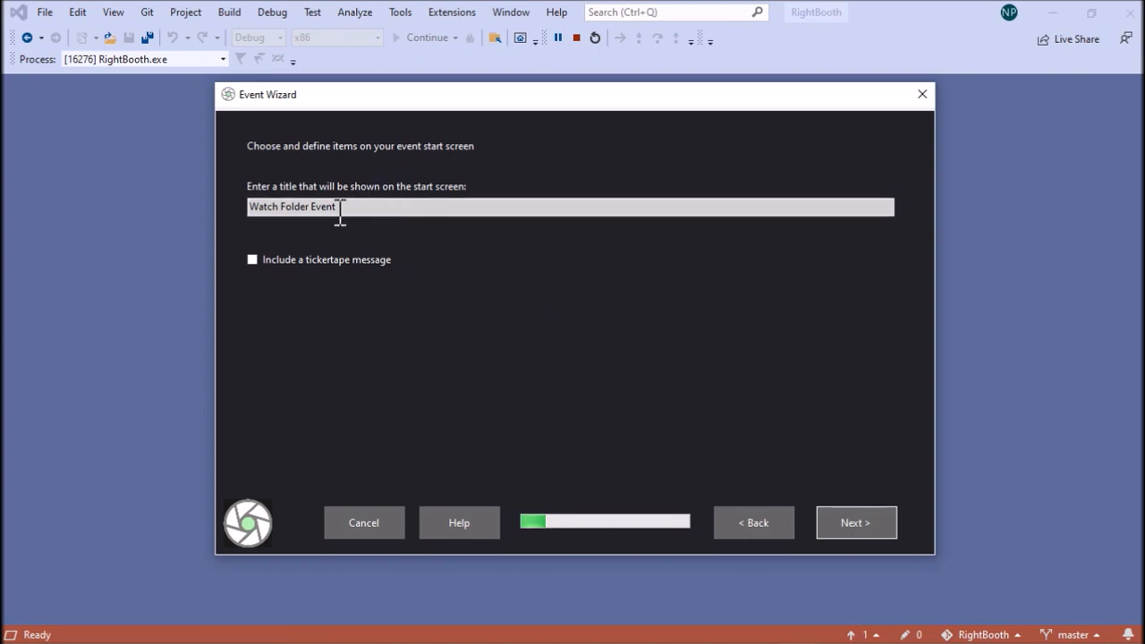
pyautogui.click(862, 519)
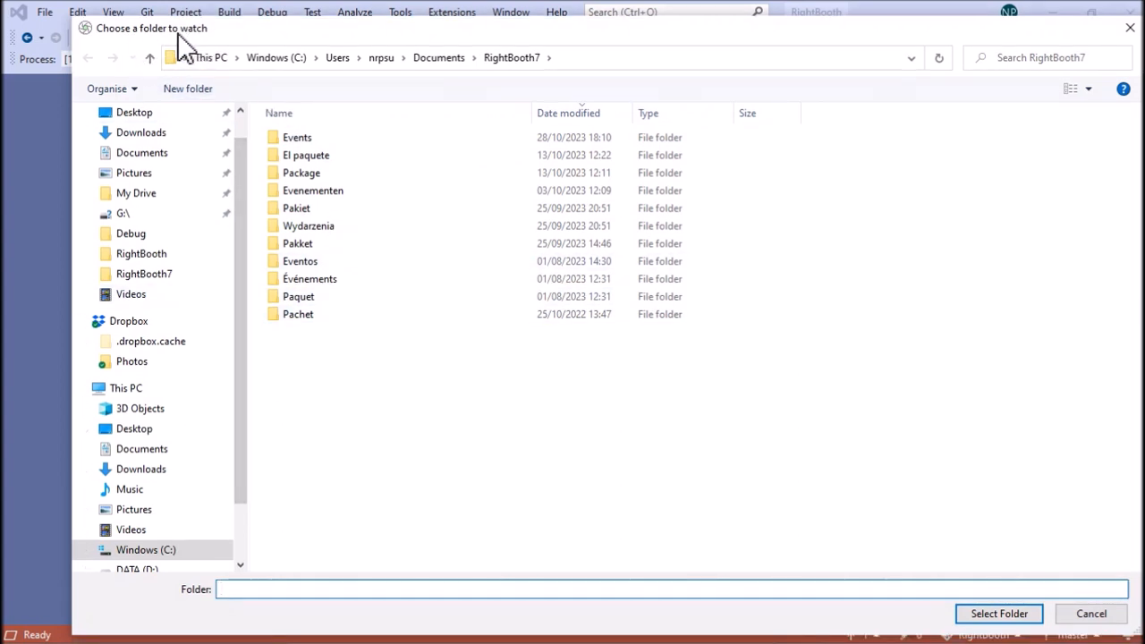
pyautogui.click(139, 365)
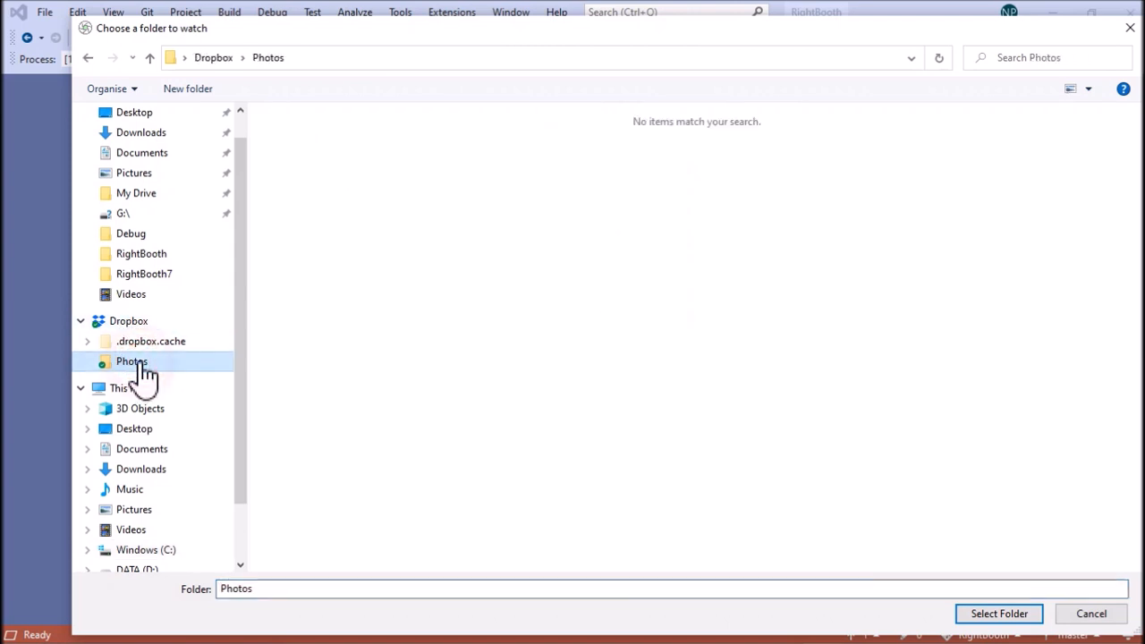
pyautogui.click(394, 55)
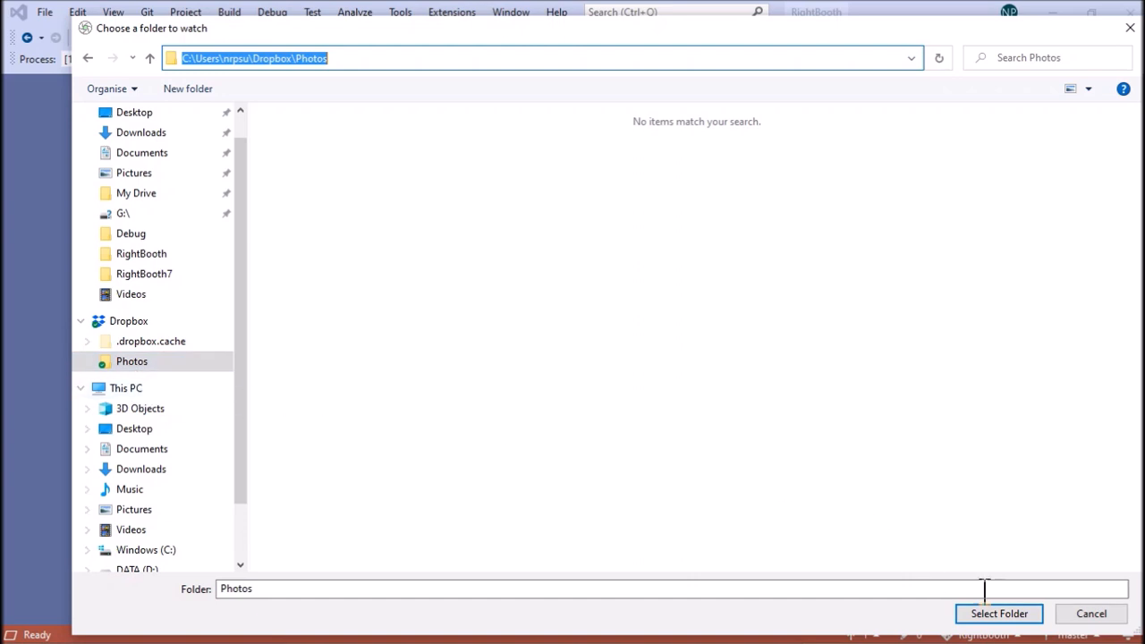
pyautogui.click(1007, 617)
pyautogui.click(856, 522)
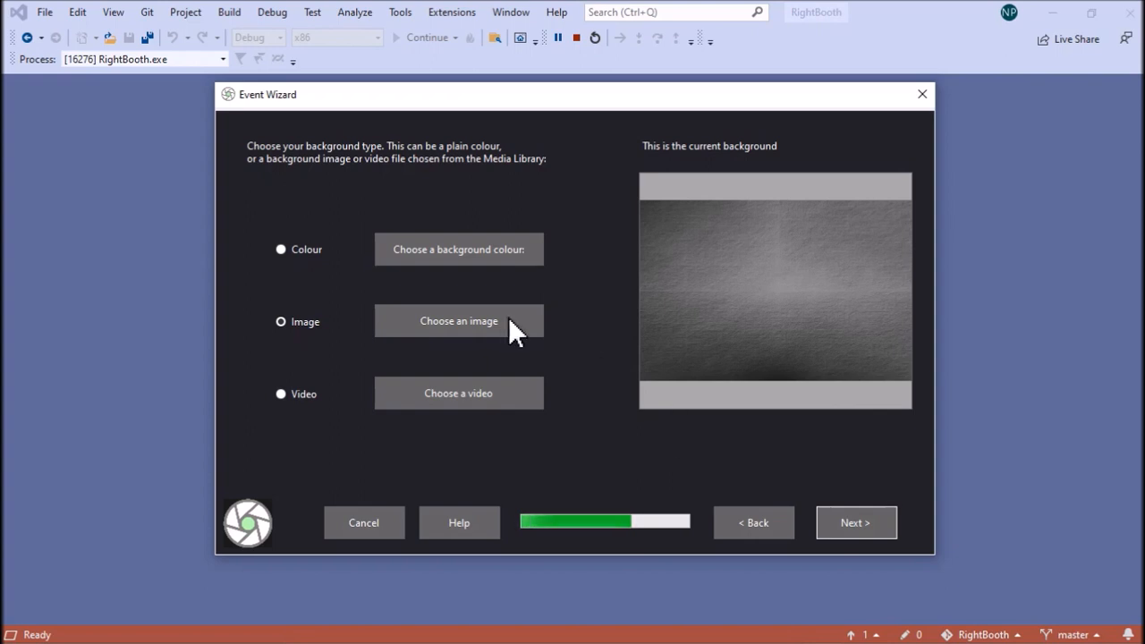
# Accept the grey background image, gray icon style, Segoe UI text and Default - English language, and finish the event wizard
pyautogui.click(875, 523)
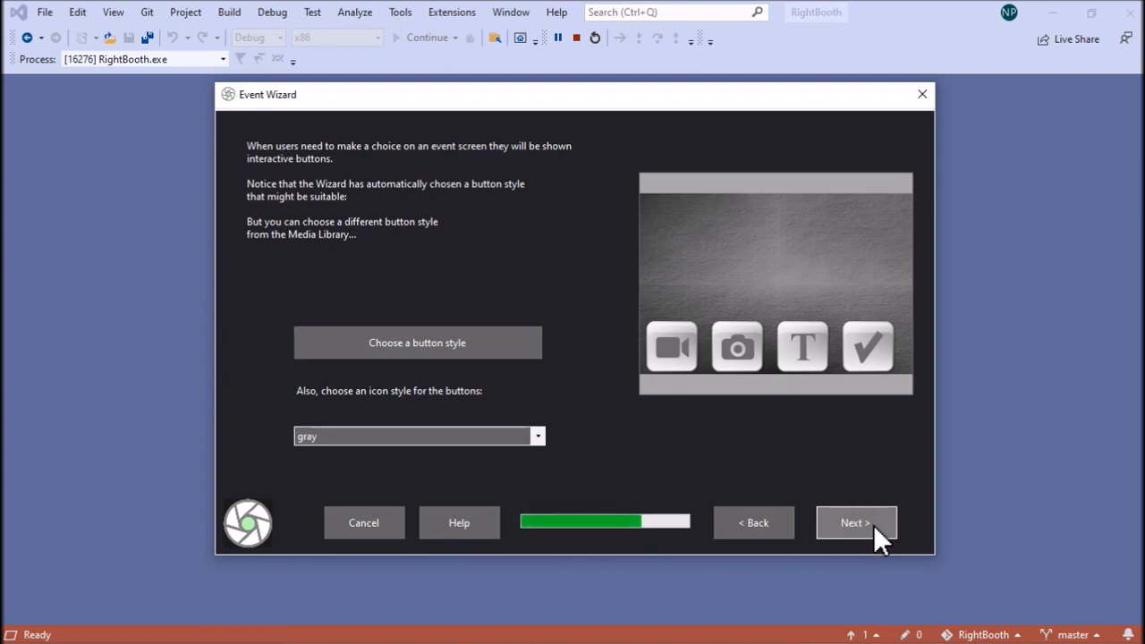
pyautogui.click(873, 524)
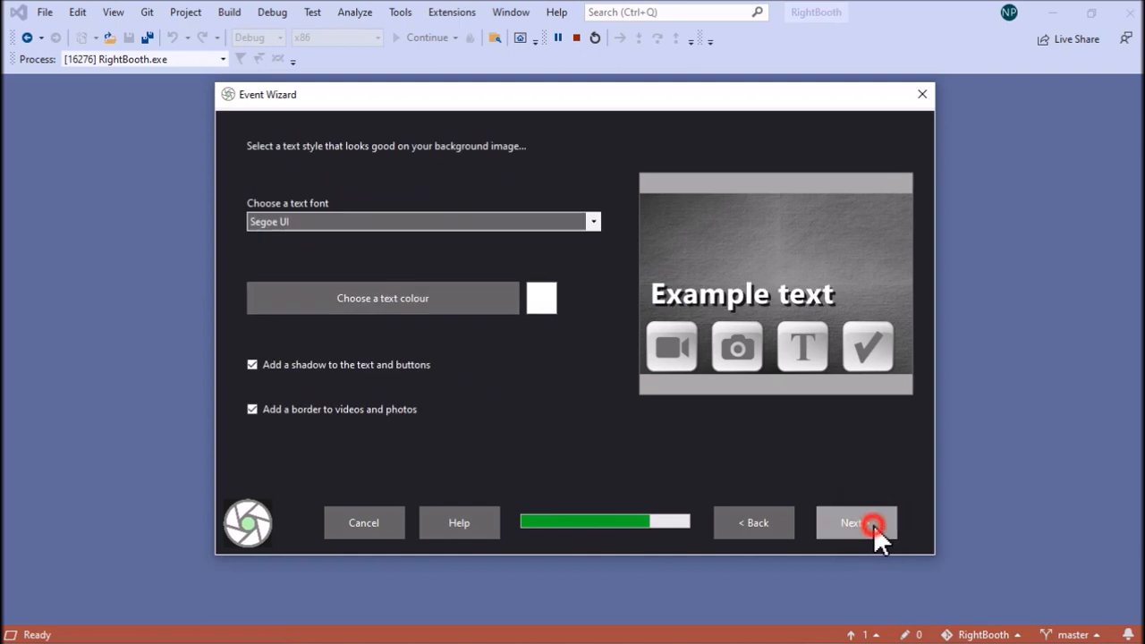
pyautogui.click(873, 525)
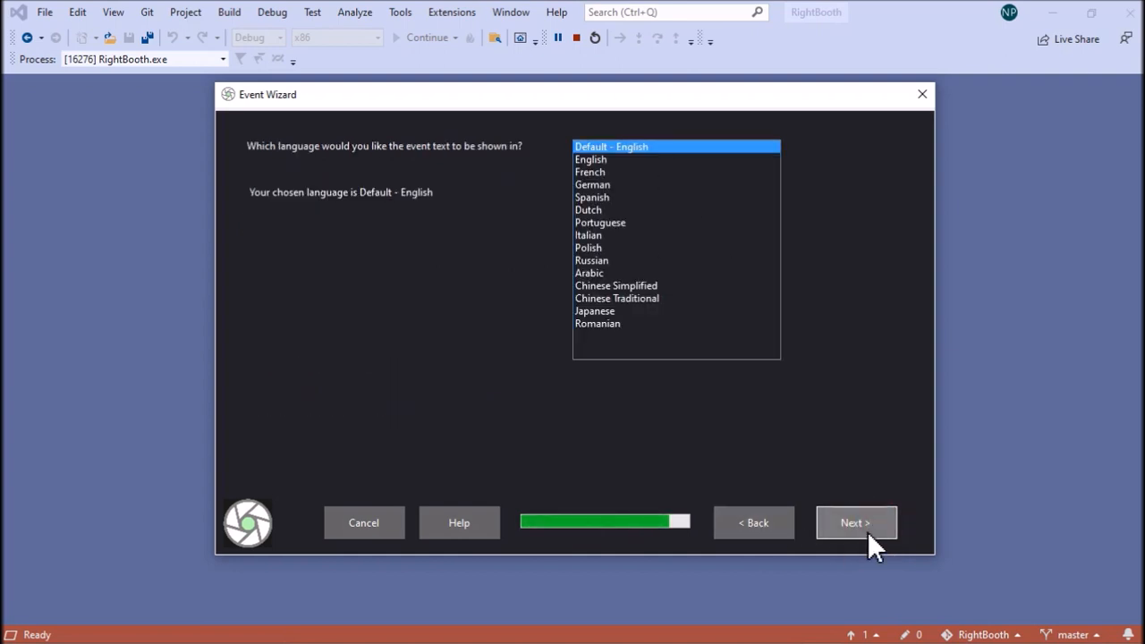
pyautogui.click(866, 528)
pyautogui.click(819, 441)
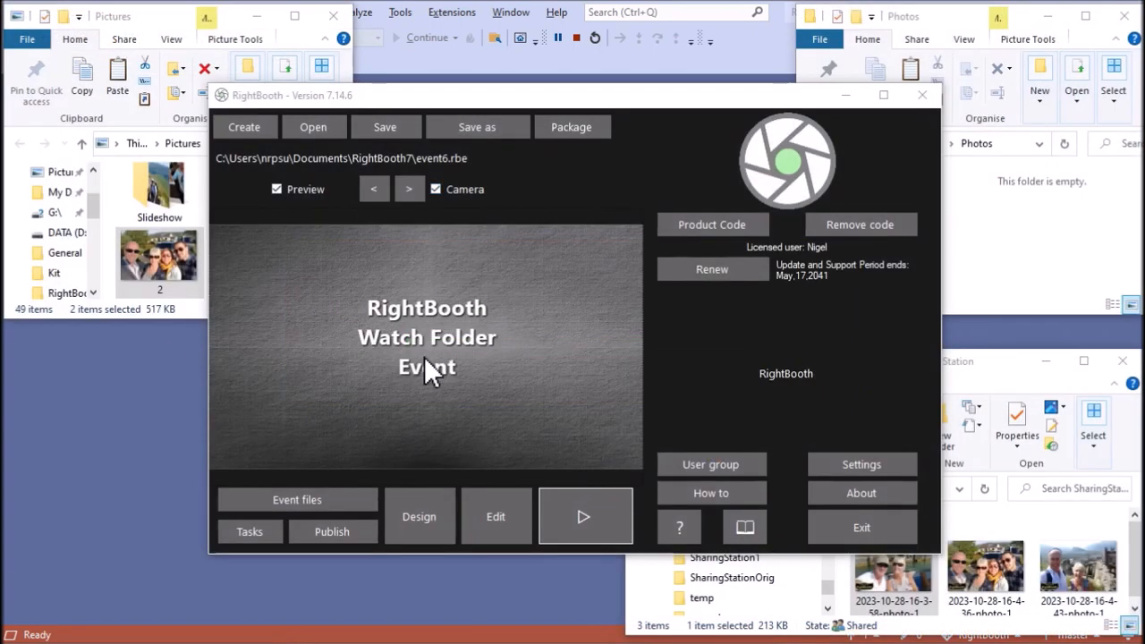
# Open the event's design settings and check the folder path assigned to the watch folder
pyautogui.click(432, 512)
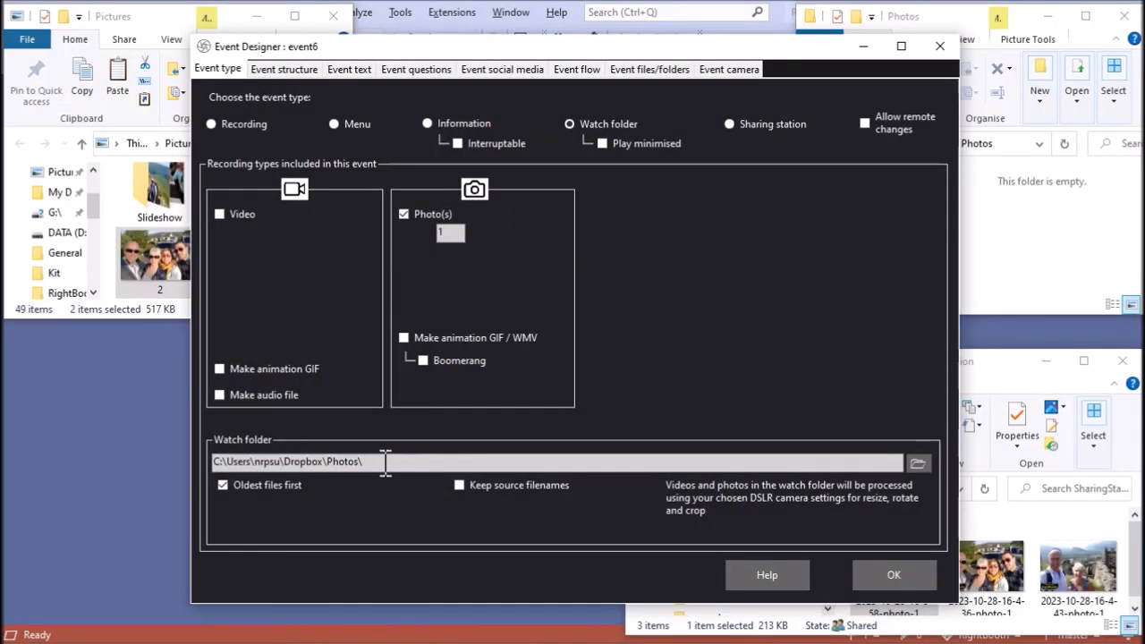
pyautogui.click(387, 462)
pyautogui.moveTo(386, 462); pyautogui.dragTo(195, 472)
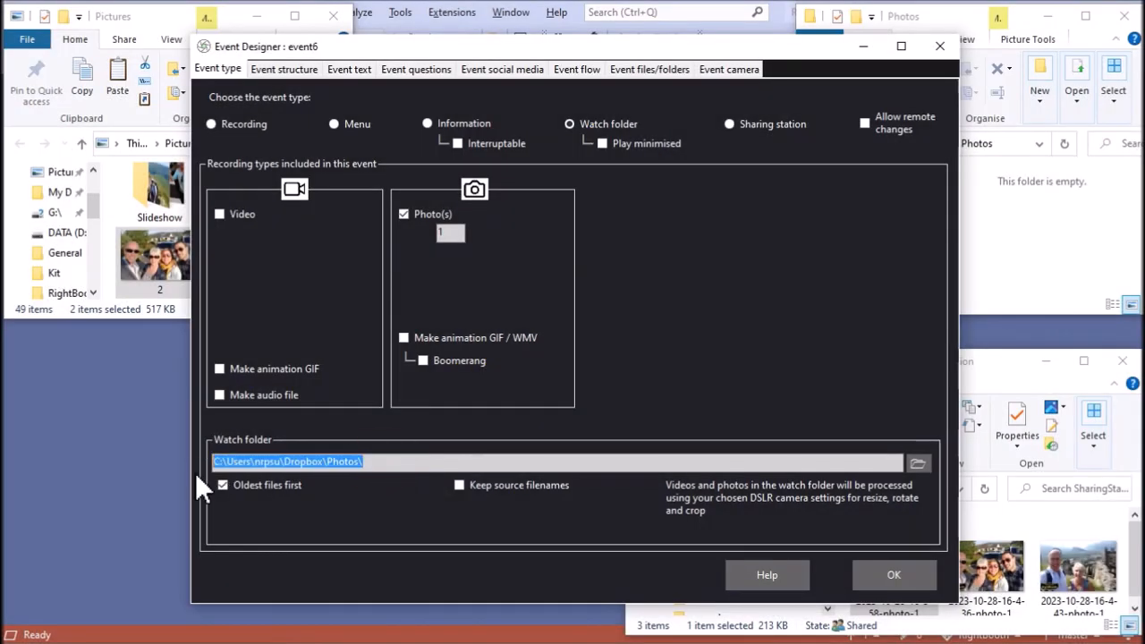
pyautogui.click(388, 462)
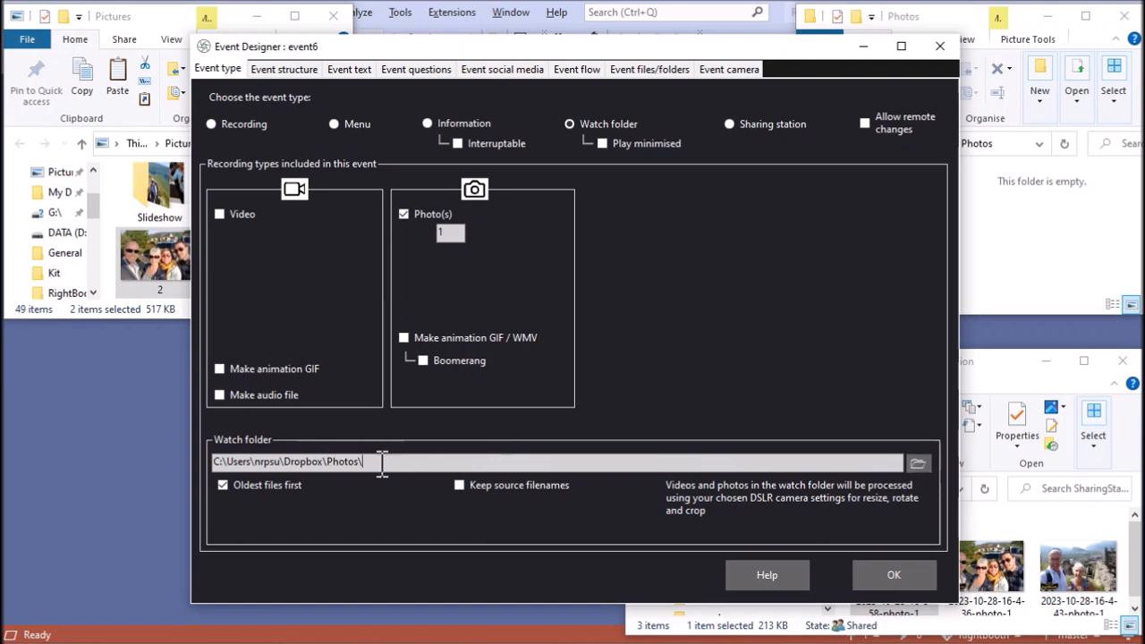
# Try to exclude the Start screen from the event structure
pyautogui.click(286, 70)
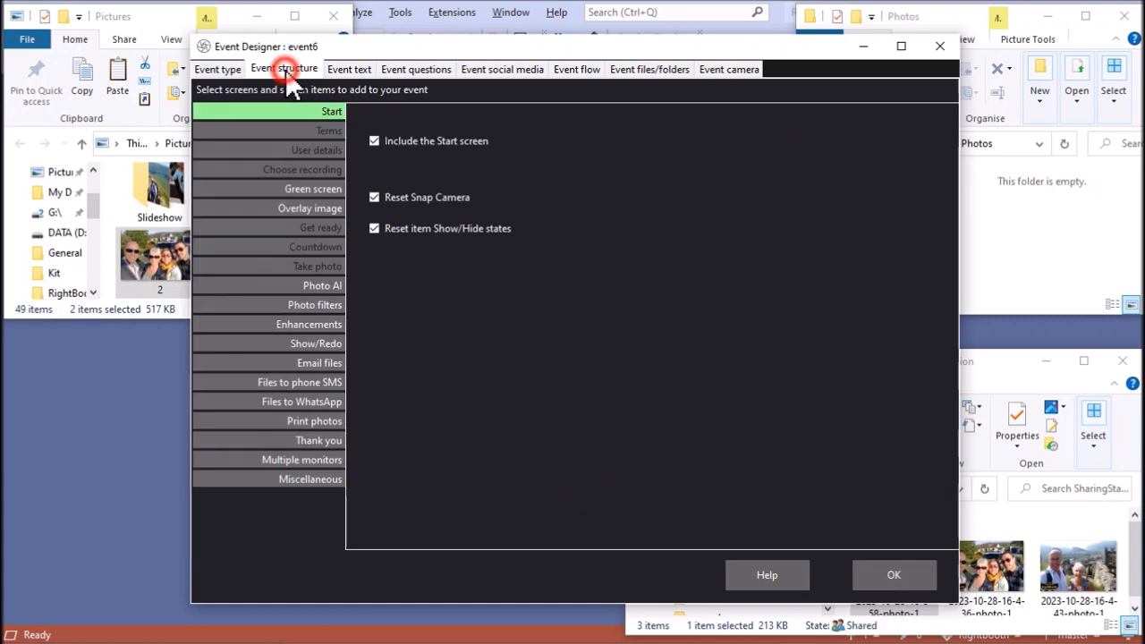
pyautogui.click(381, 142)
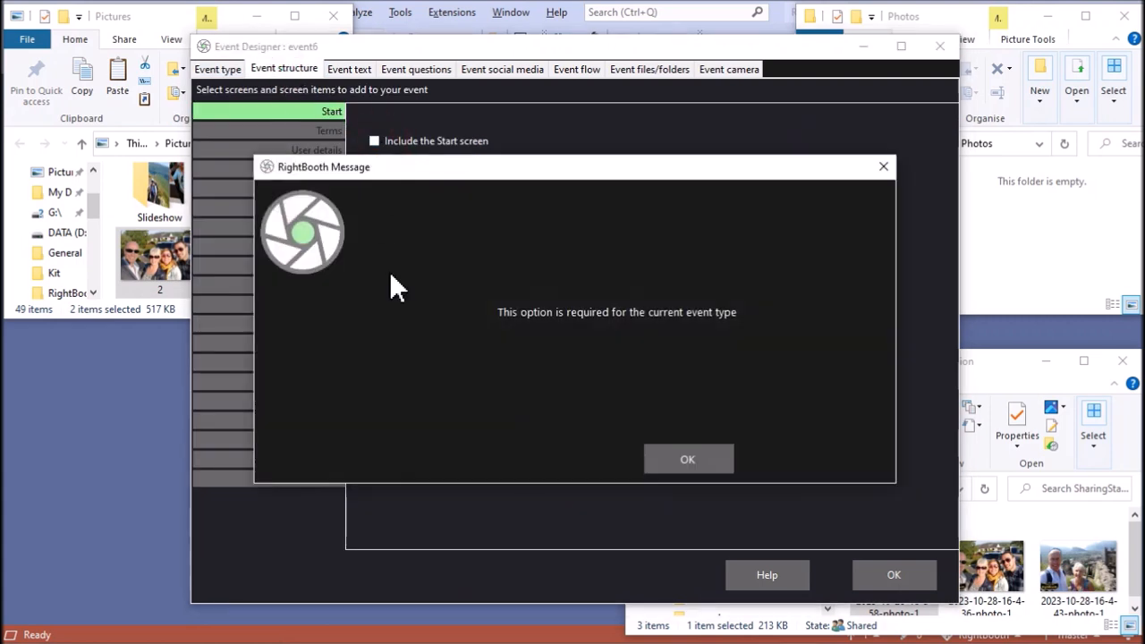
pyautogui.click(704, 459)
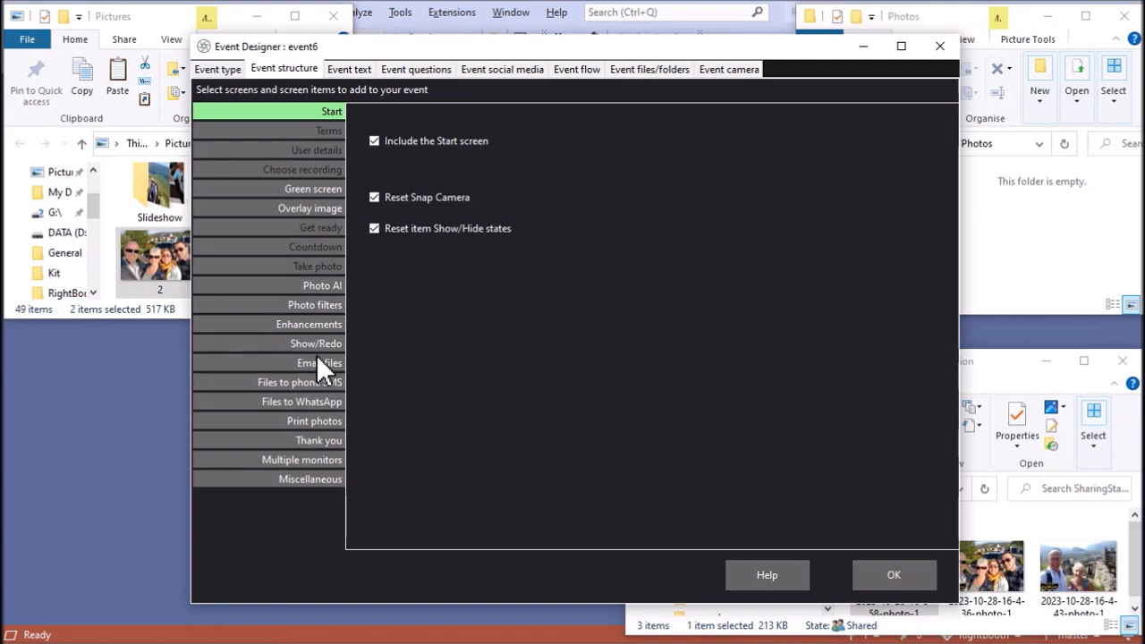
# Review the Green screen, Overlay image and Photo AI options in the event structure
pyautogui.click(324, 192)
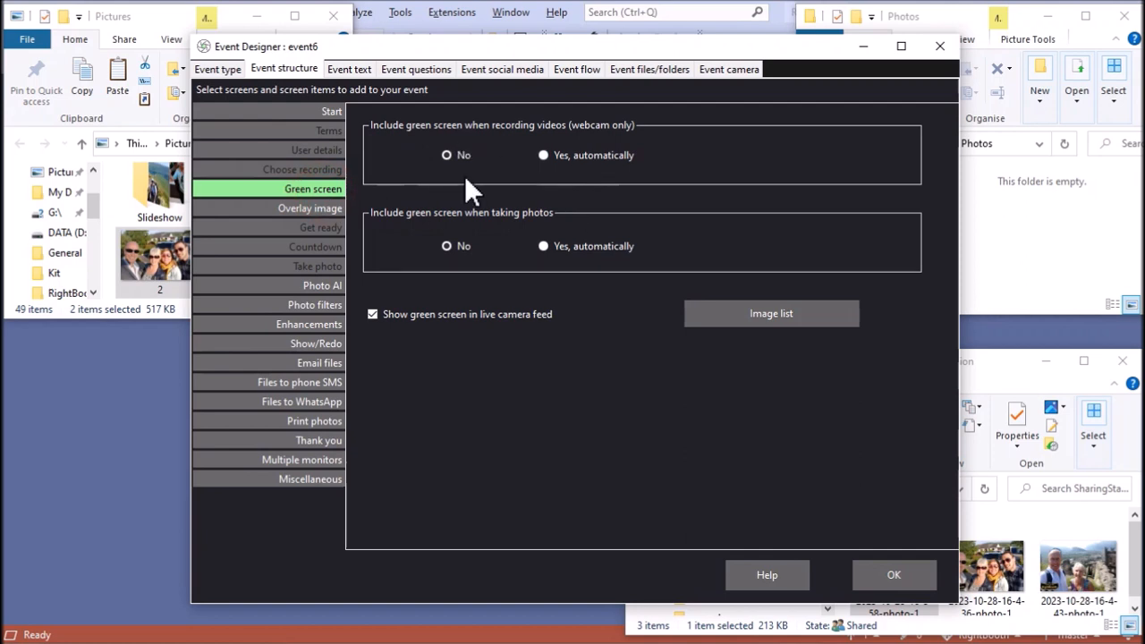
pyautogui.click(313, 210)
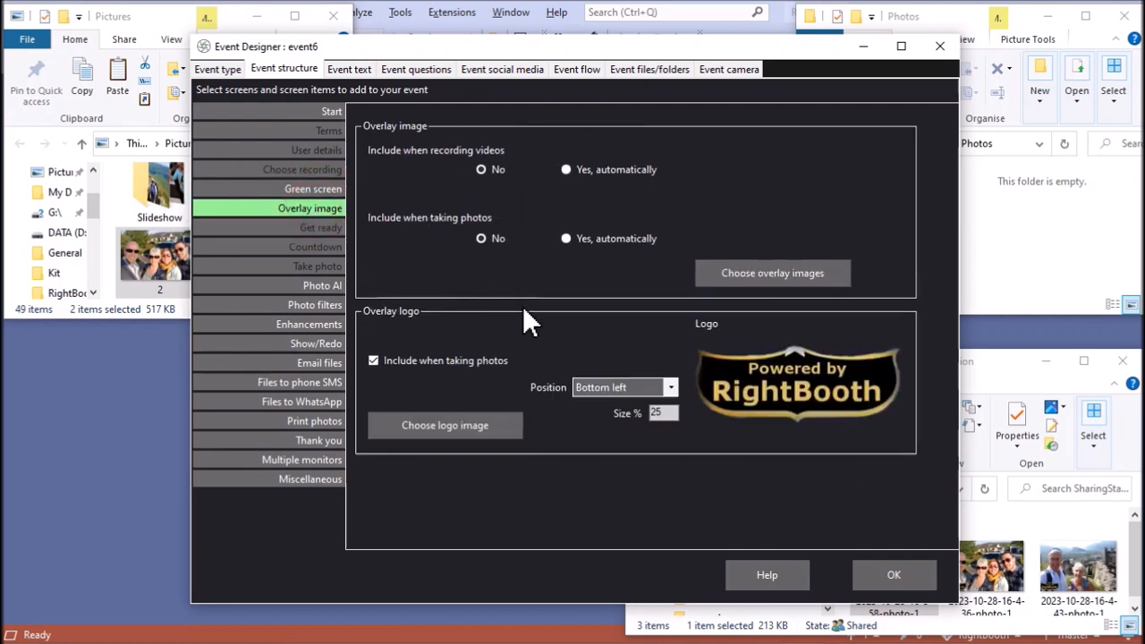
pyautogui.click(328, 287)
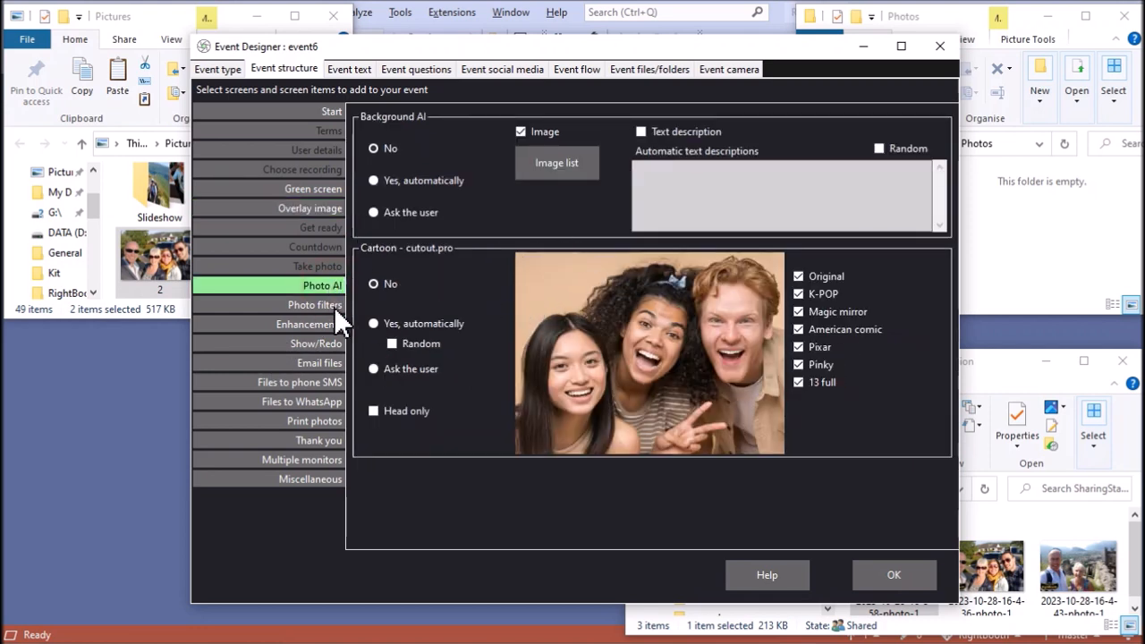
pyautogui.click(324, 211)
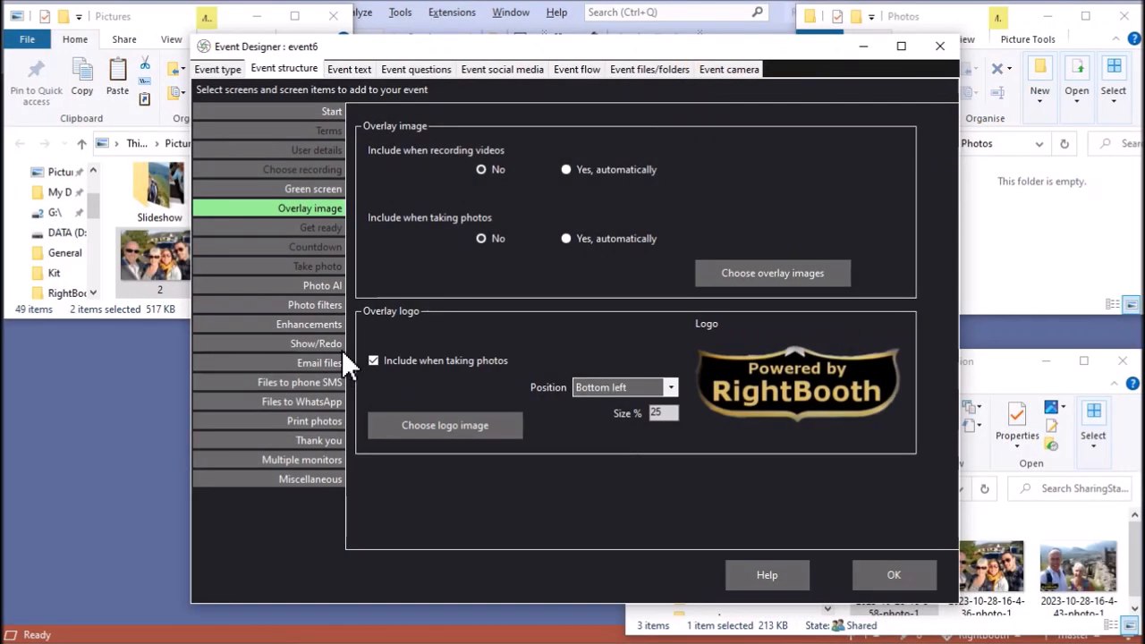
# Exclude the "Thank you" screen from the event and turn off showing photos to users after they are created
pyautogui.click(323, 342)
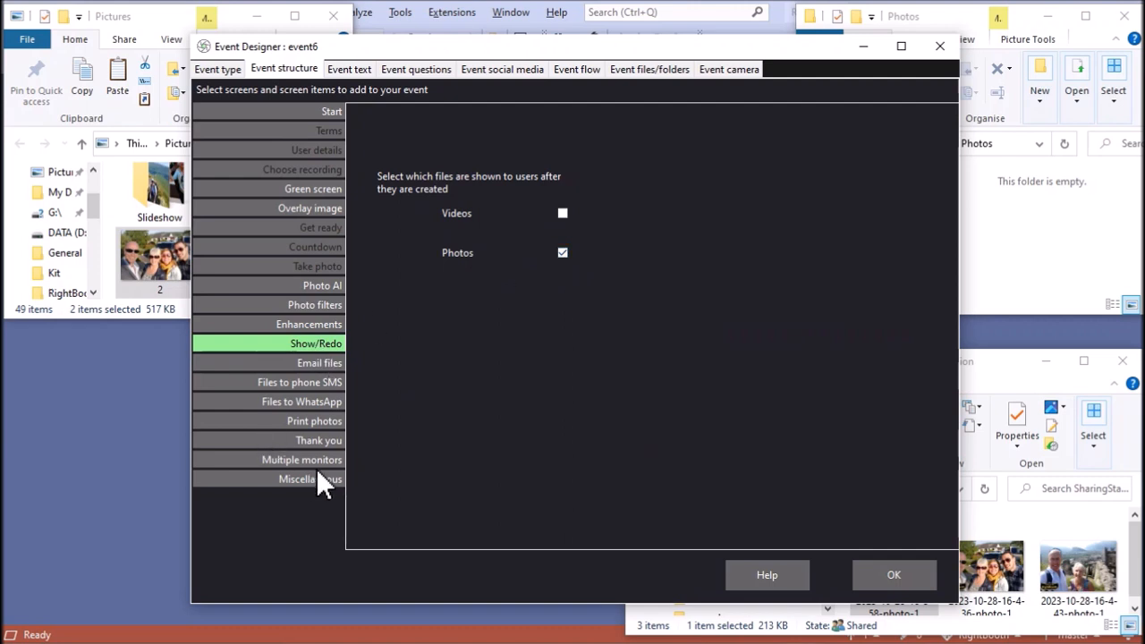
pyautogui.click(330, 441)
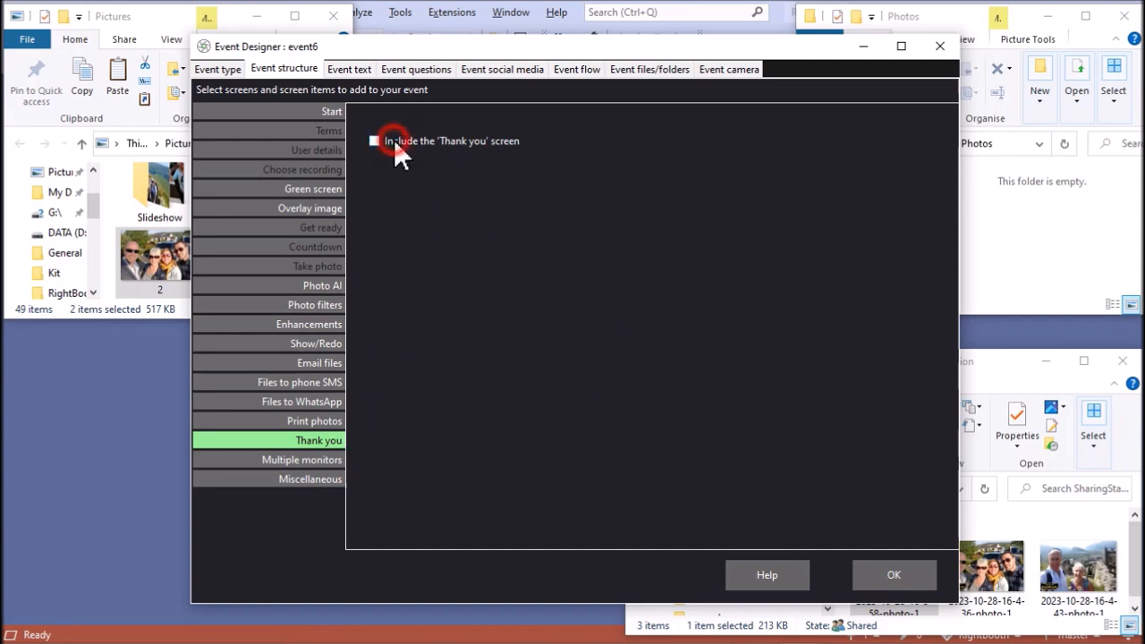
pyautogui.click(324, 344)
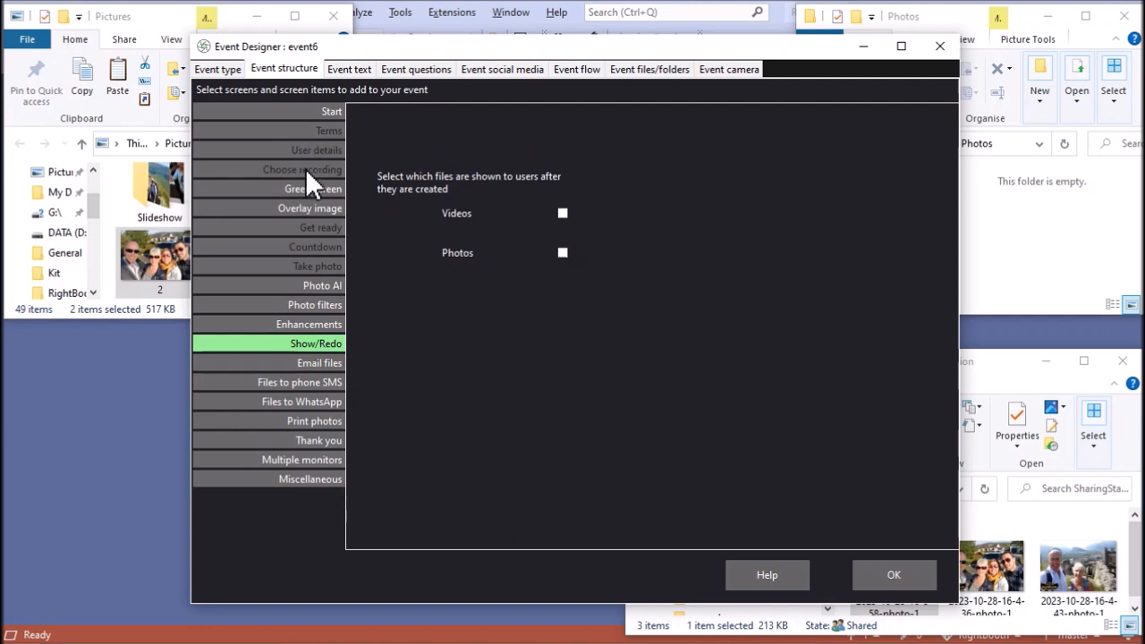
# Enable the Play minimised option for the Watch folder event type
pyautogui.click(234, 68)
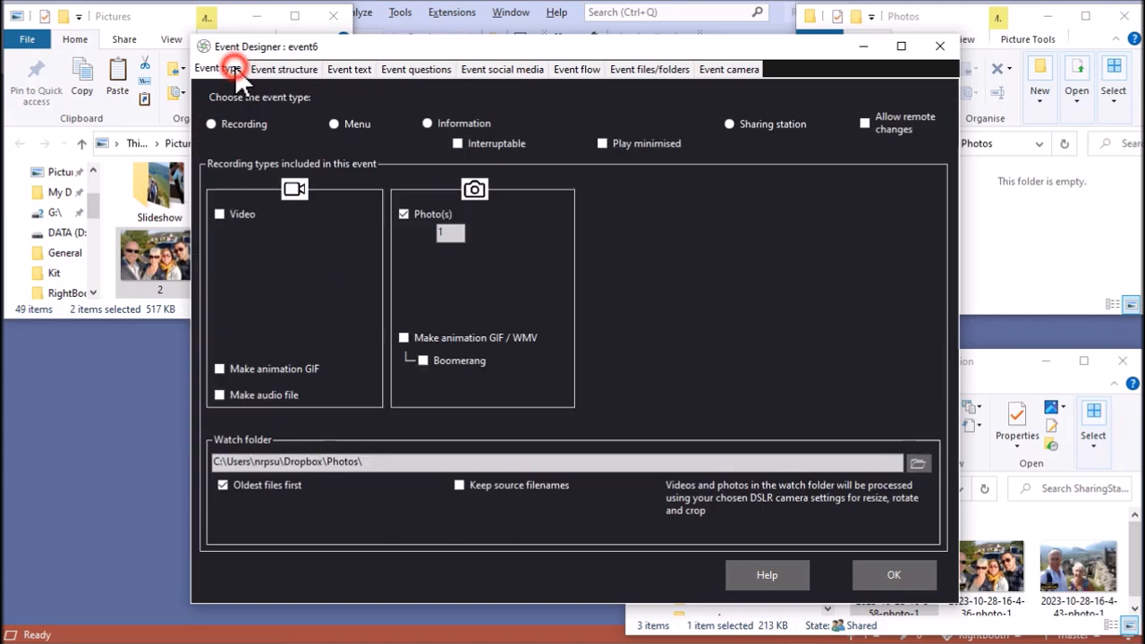
pyautogui.click(617, 158)
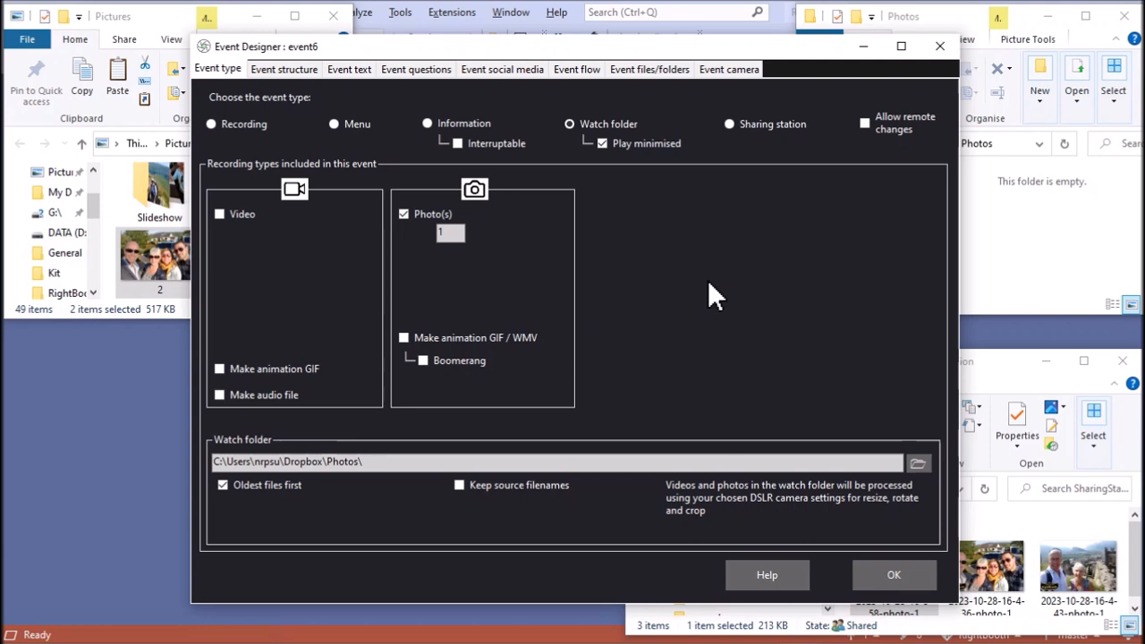
# Set event-specific copying of photos to C:\wamp64\www\SharingStation\, accept the design and play the event
pyautogui.click(671, 69)
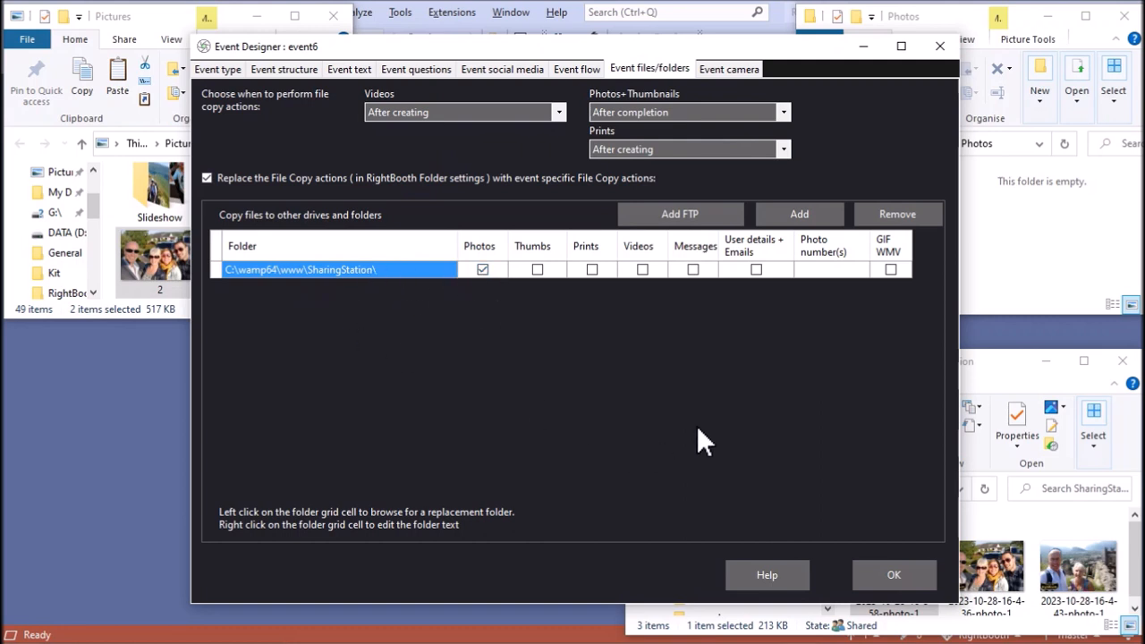
pyautogui.click(897, 578)
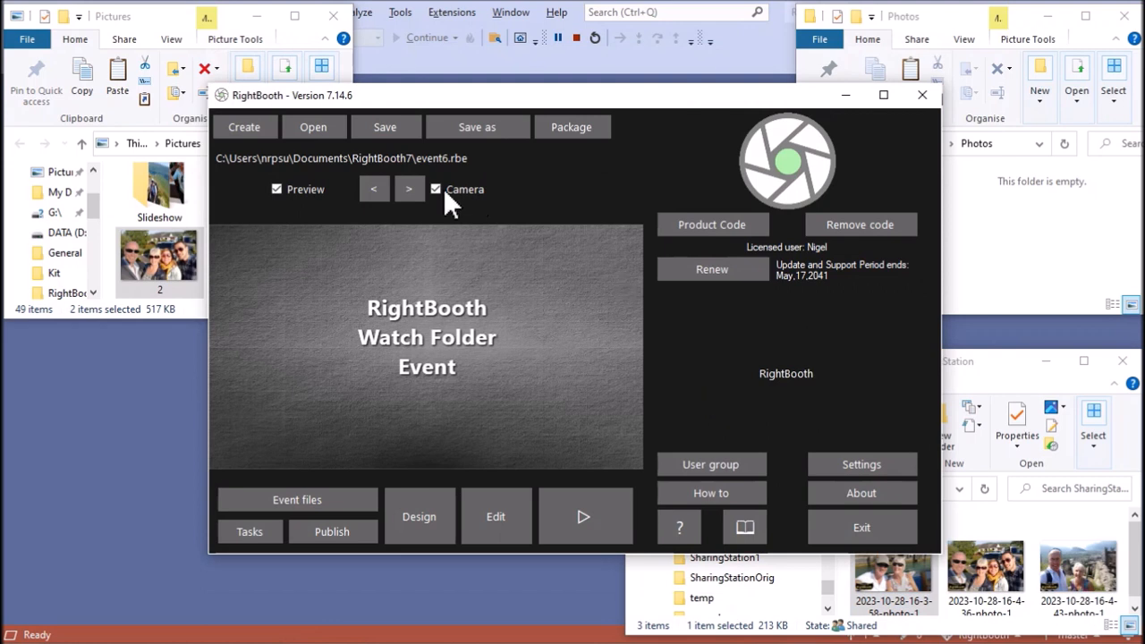
pyautogui.click(600, 529)
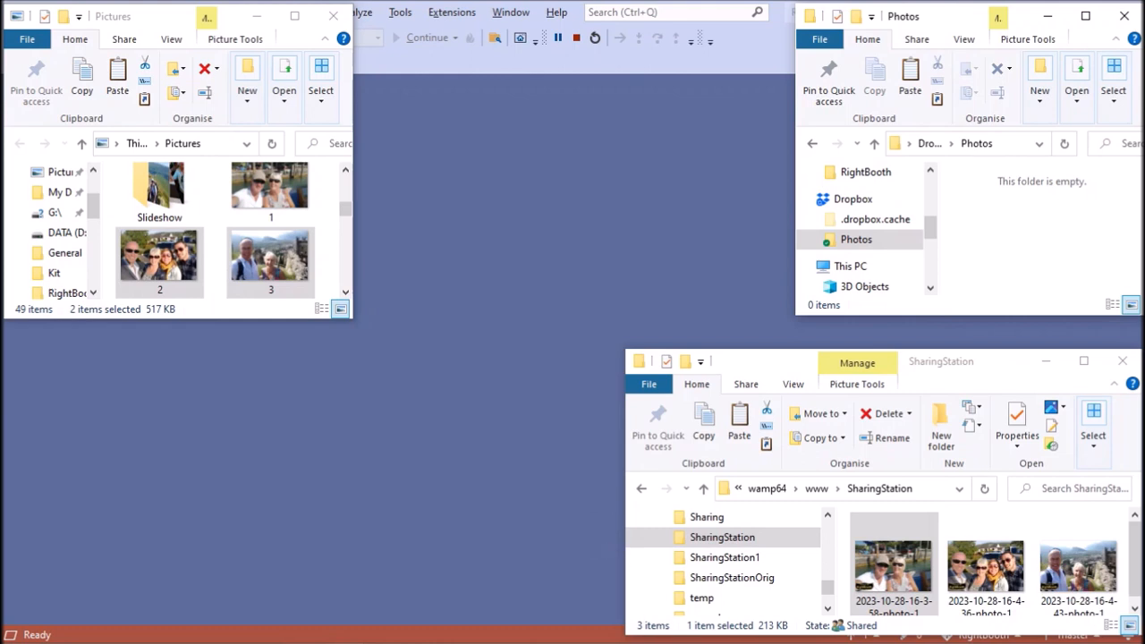
# Permanently delete the three existing photos from the SharingStation folder
pyautogui.moveTo(741, 642)
pyautogui.click(917, 560)
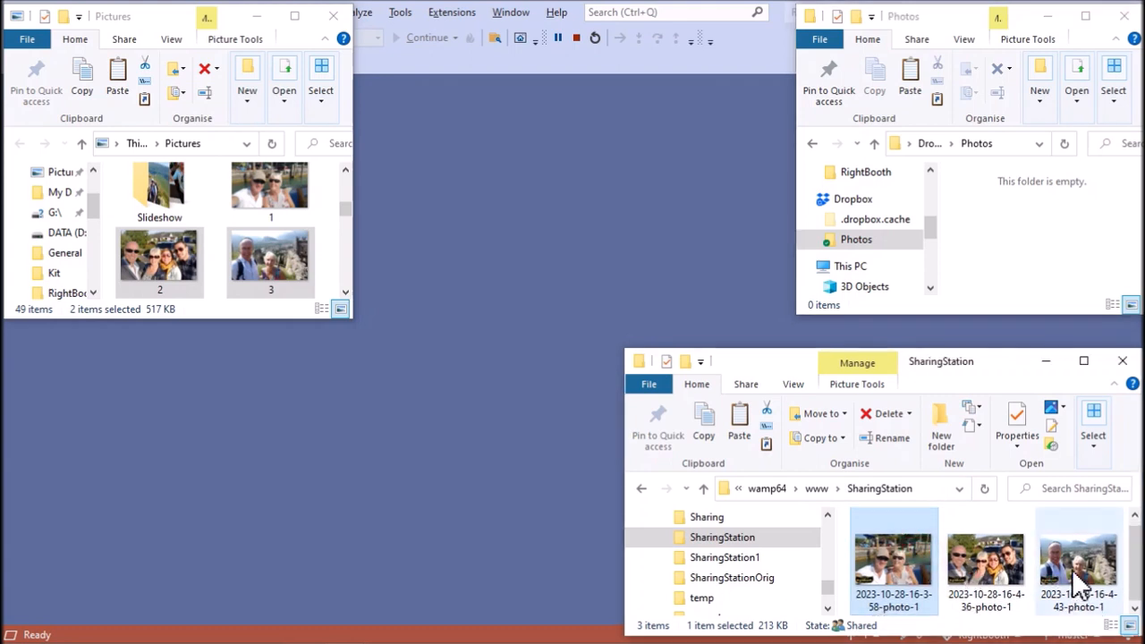
pyautogui.keyDown('shift'); pyautogui.click(1076, 577); pyautogui.keyUp('shift')
pyautogui.hotkey('shift', 'Delete')
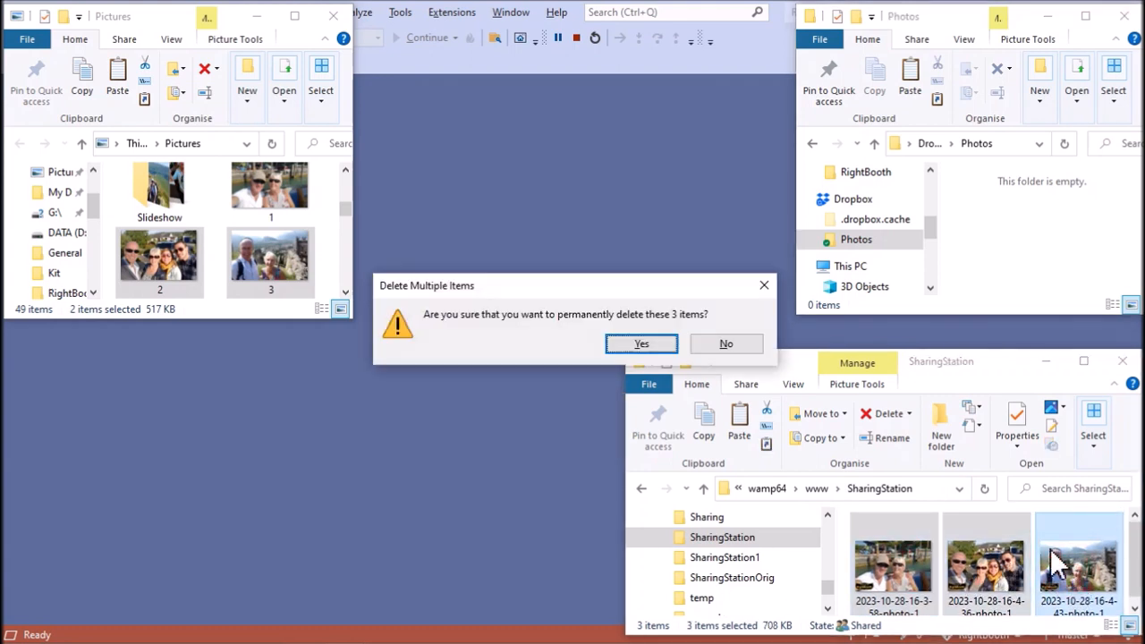
pyautogui.press('Return')
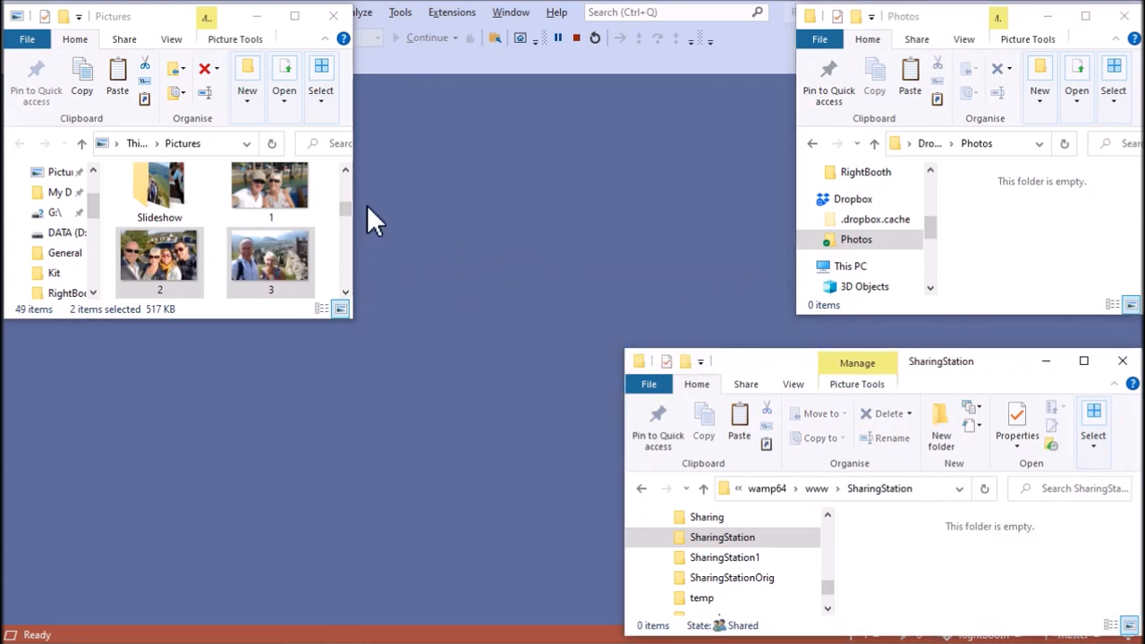
# Copy pictures 1, 2 and 3 from the Pictures folder into the watched Dropbox Photos folder
pyautogui.click(271, 193)
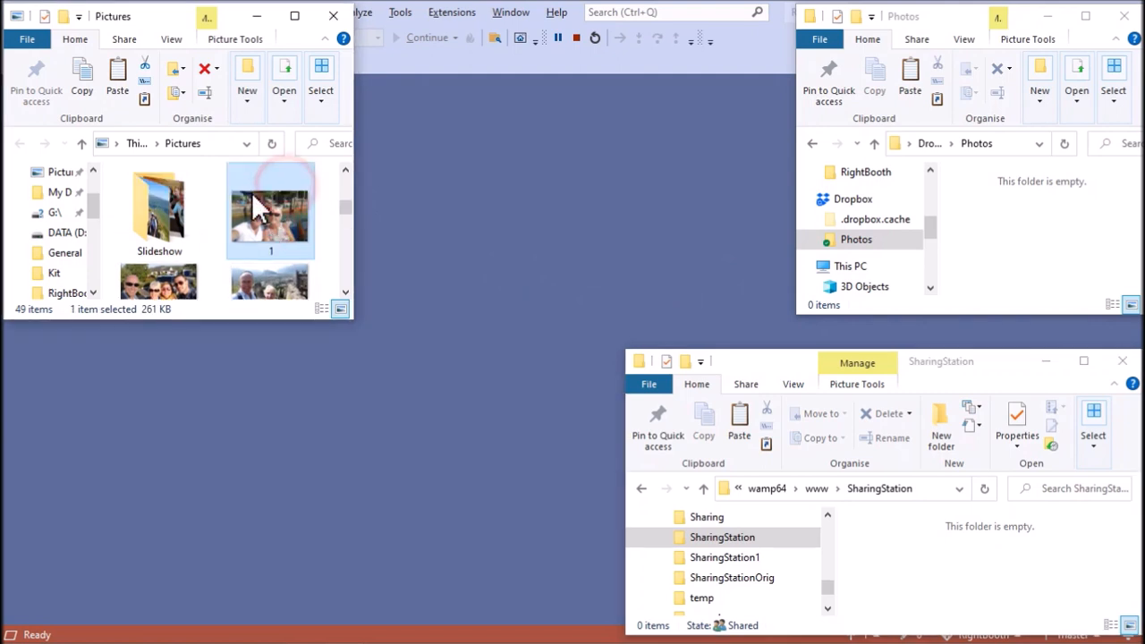
pyautogui.keyDown('ctrl'); pyautogui.click(170, 274); pyautogui.keyUp('ctrl')
pyautogui.keyDown('ctrl'); pyautogui.click(277, 273); pyautogui.keyUp('ctrl')
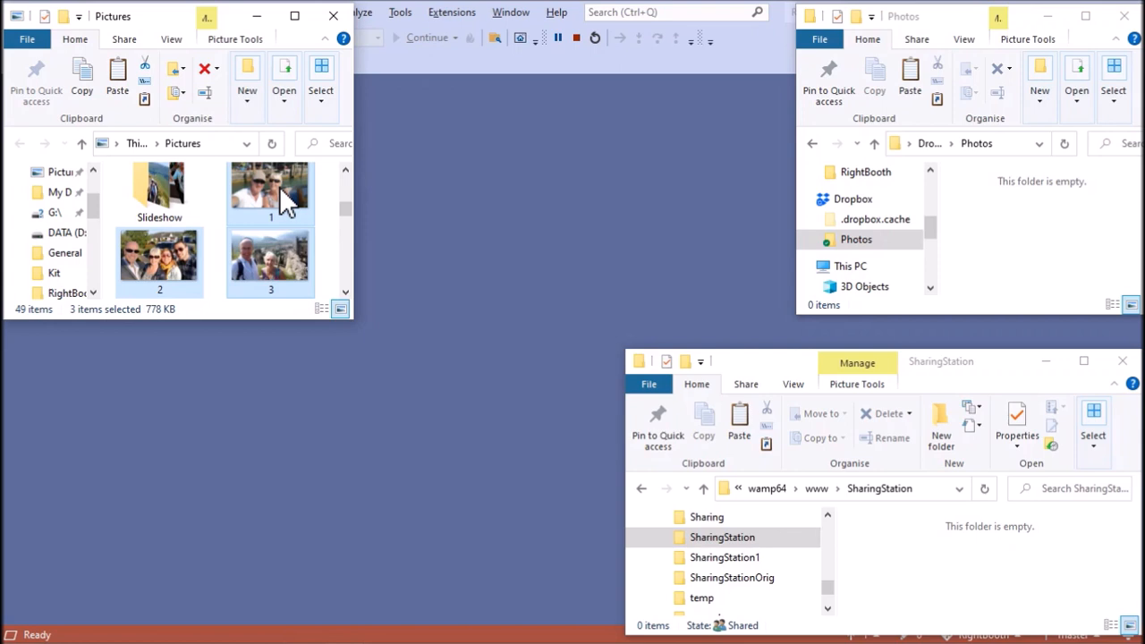
pyautogui.rightClick(279, 184)
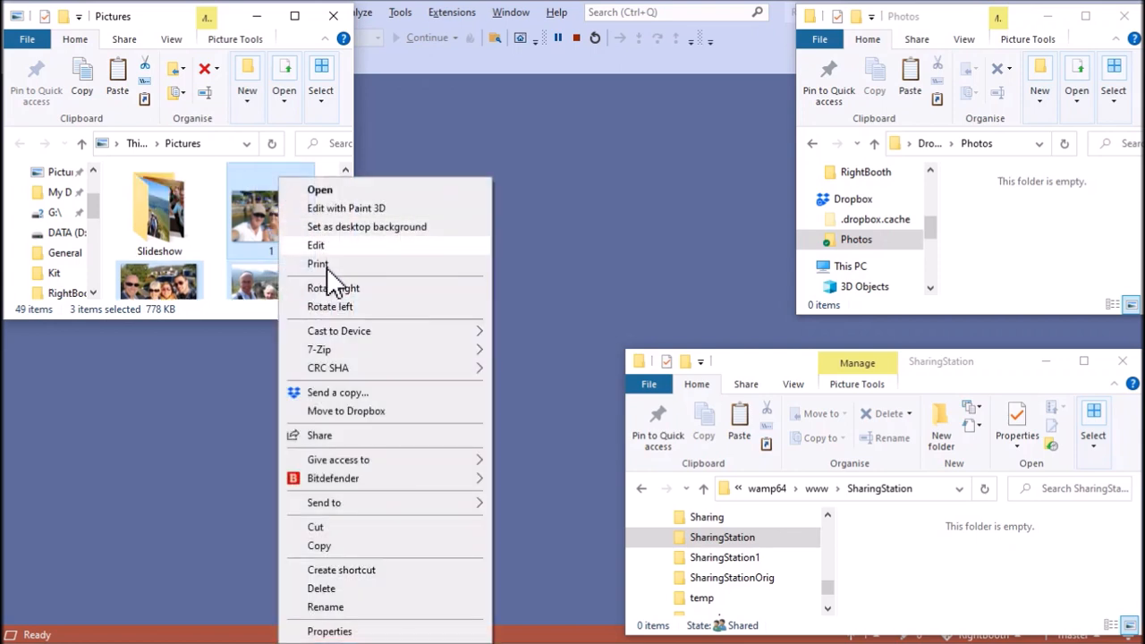
pyautogui.click(345, 545)
pyautogui.click(1025, 220)
pyautogui.rightClick(1016, 234)
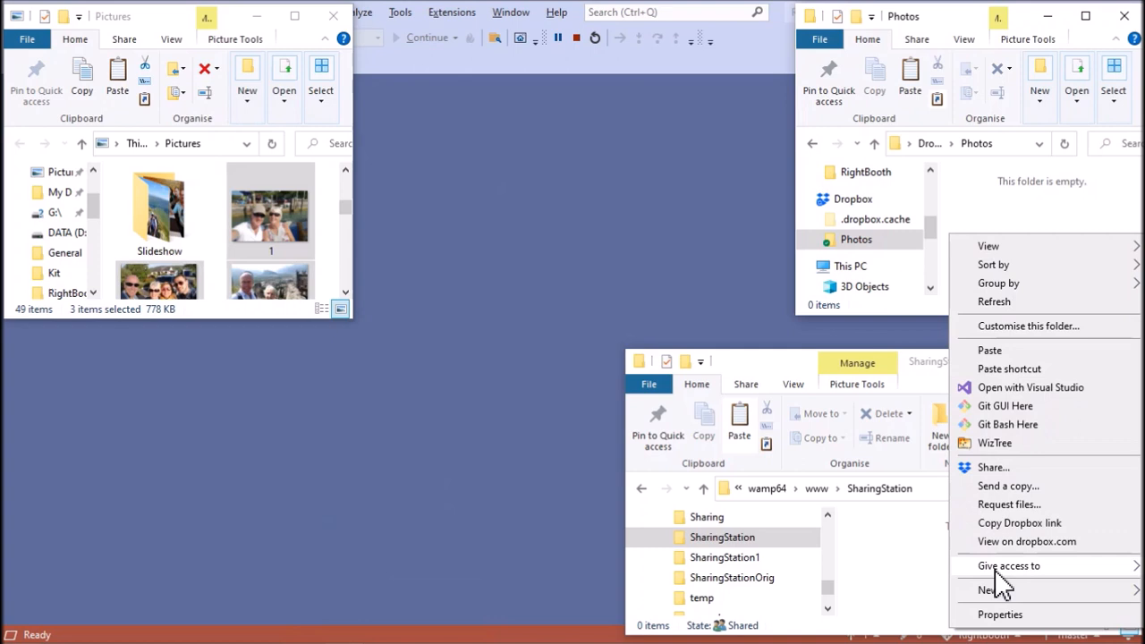
pyautogui.click(993, 351)
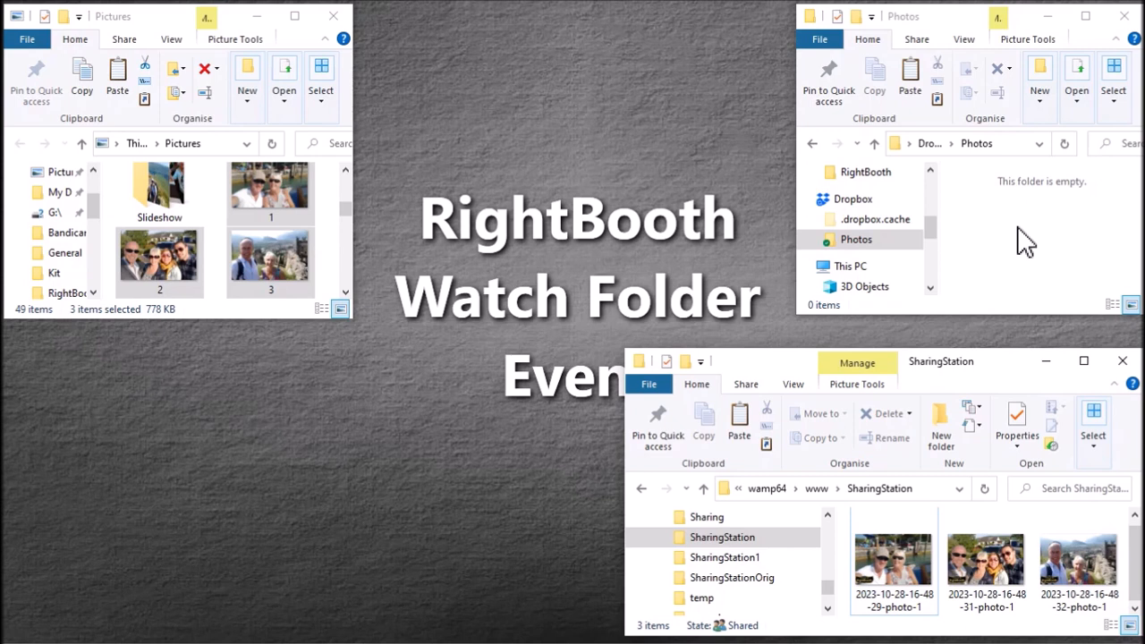
# Switch to the RightBooth program folder, launch WatchCopy with its existing source and destination folders, and leave it running minimised
pyautogui.hotkey('alt', 'Tab')
pyautogui.hotkey('alt', 'Tab')
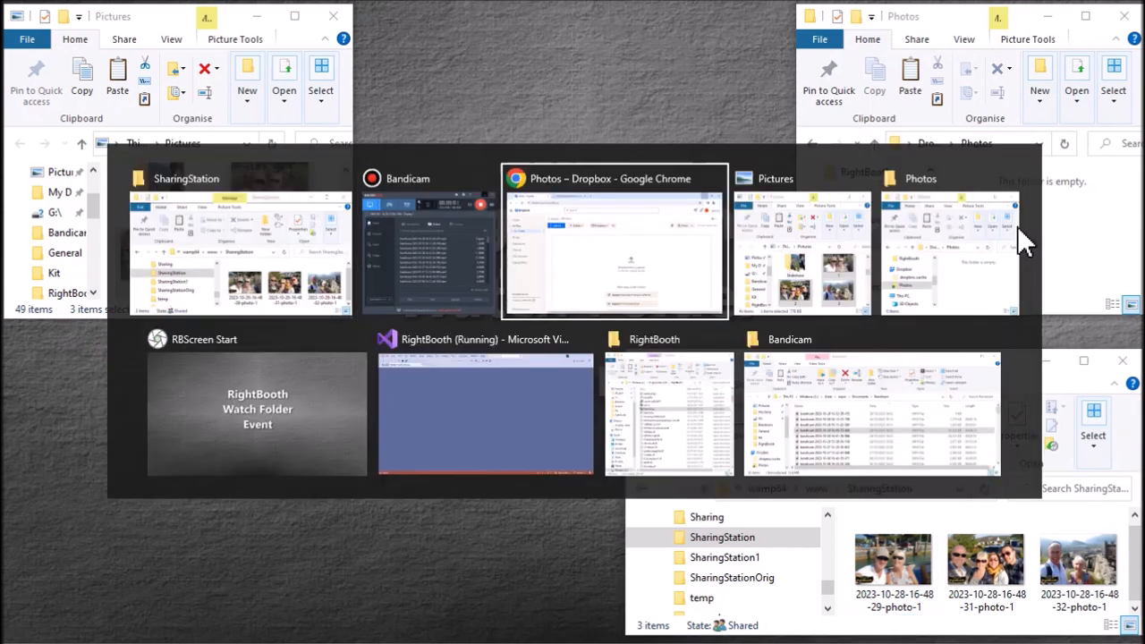
pyautogui.hotkey('alt', 'Tab')
pyautogui.hotkey('alt', 'Tab')
pyautogui.hotkey('alt', 'Tab')
pyautogui.hotkey('alt', 'Tab')
pyautogui.hotkey('alt', 'Tab')
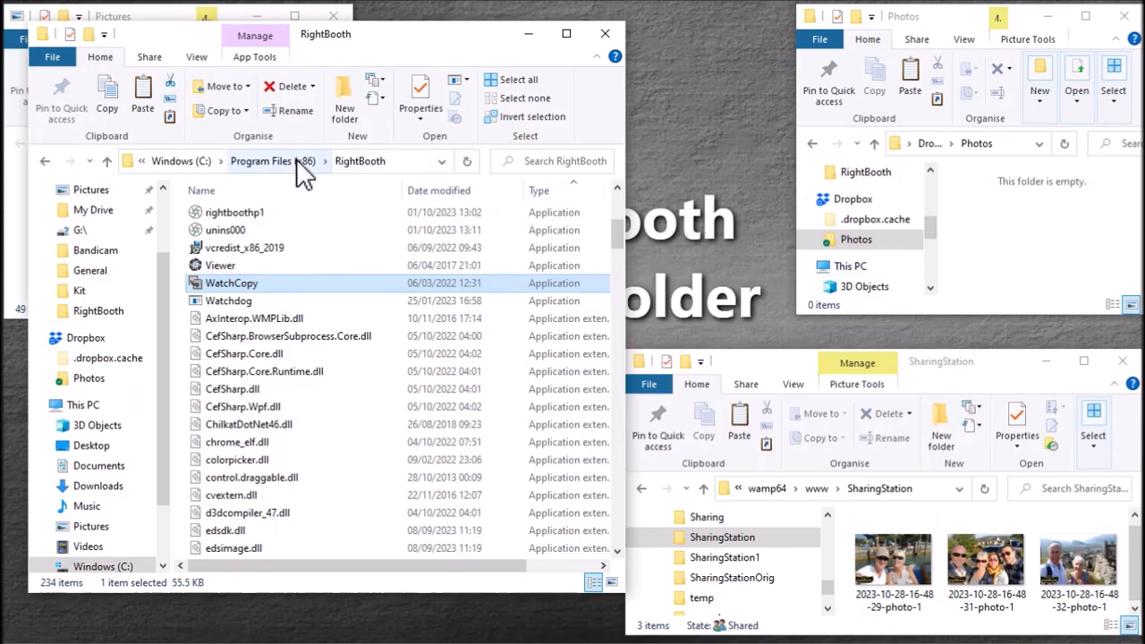
pyautogui.doubleClick(243, 284)
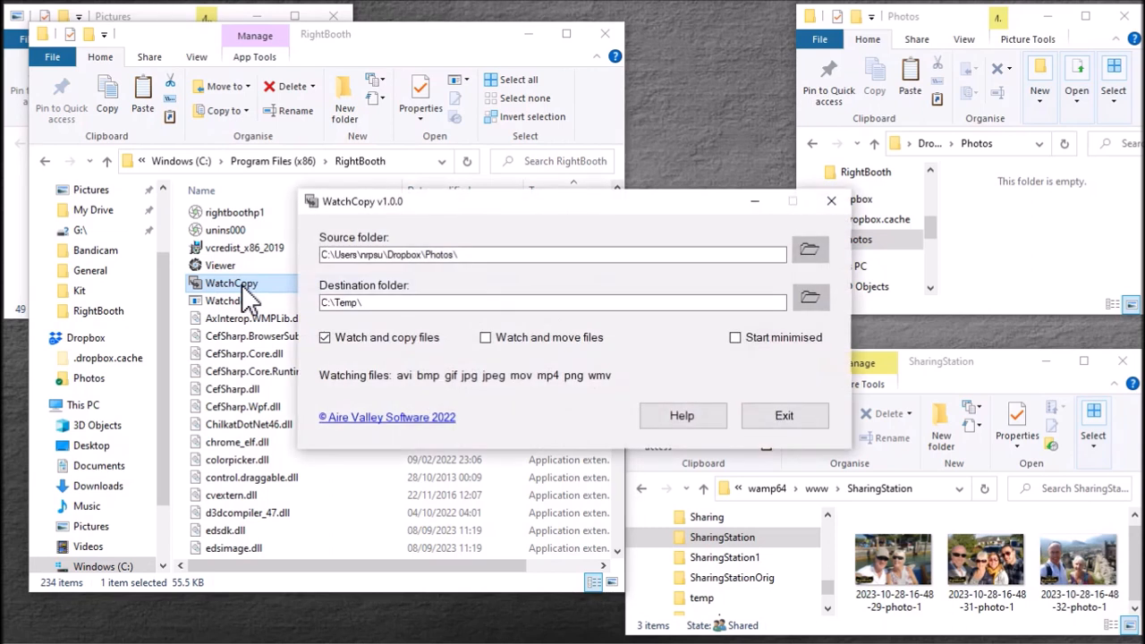
pyautogui.moveTo(485, 202); pyautogui.dragTo(380, 170)
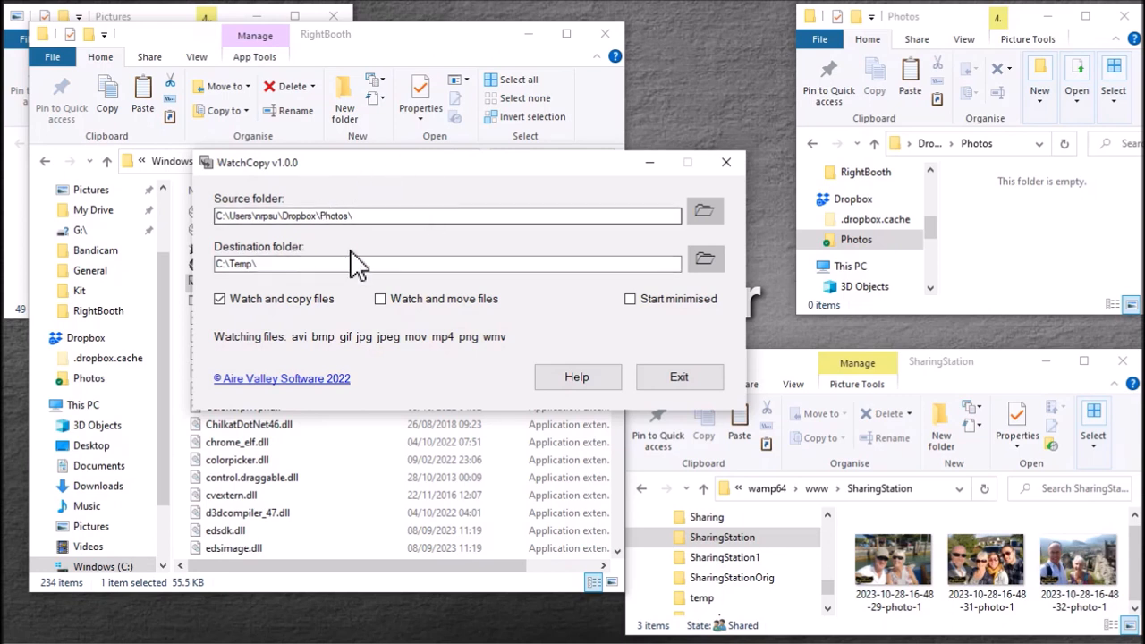
pyautogui.click(652, 162)
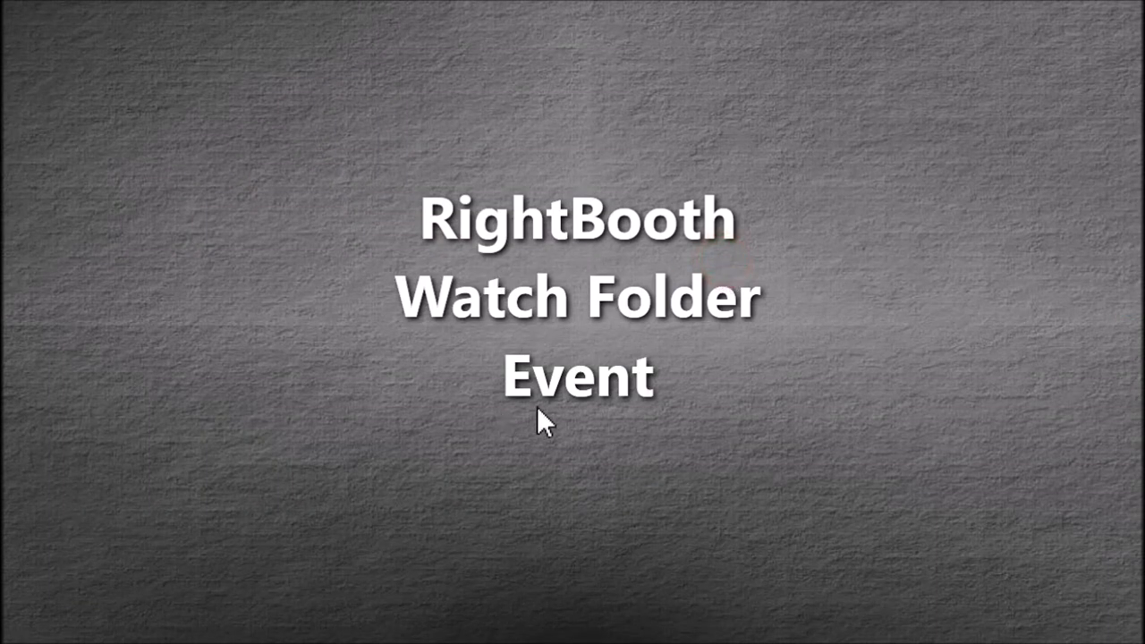
# Stop the running event, set its watch folder to WatchCopy's destination C:\Temp\ in the event design, and play it again
pyautogui.press('Escape')
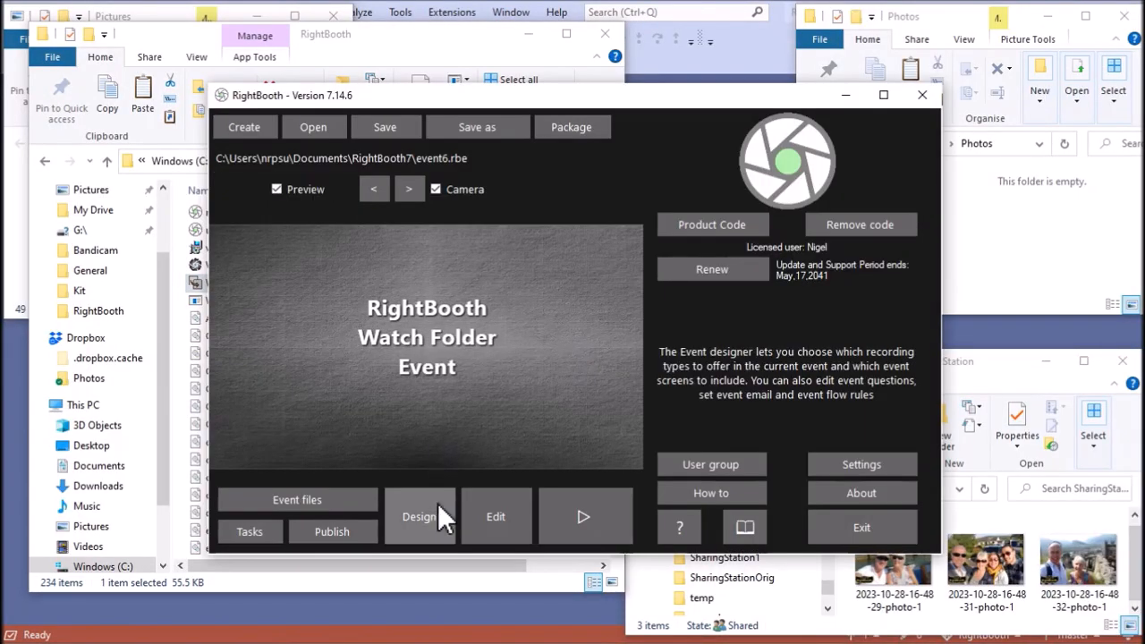
pyautogui.click(436, 506)
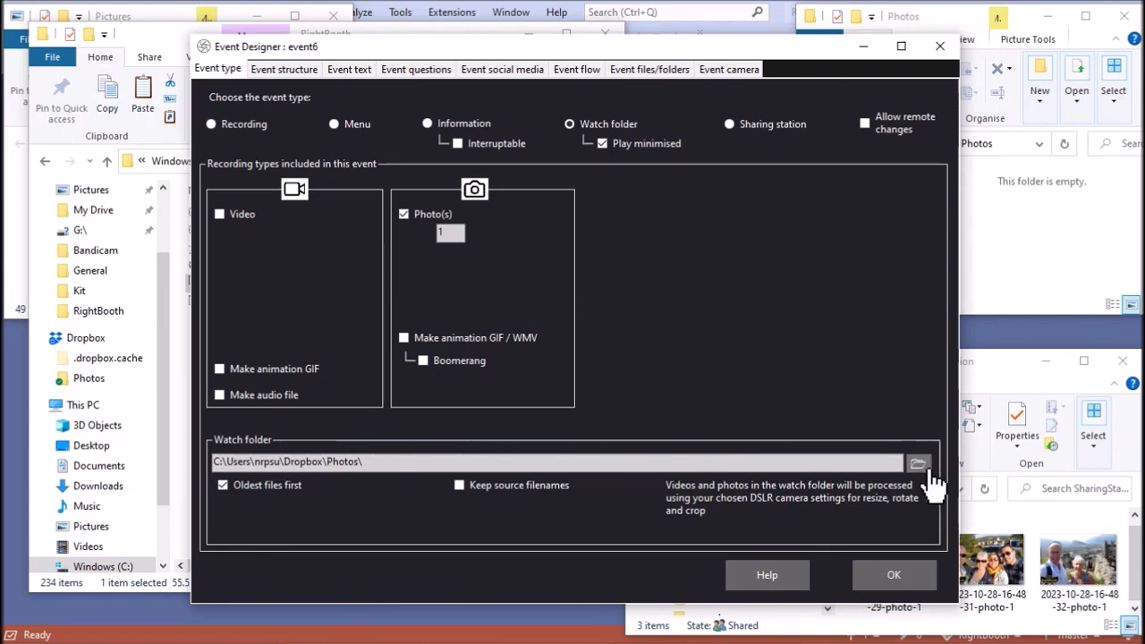
pyautogui.click(601, 462)
pyautogui.press('BackSpace')
pyautogui.press('BackSpace')
pyautogui.press('BackSpace')
pyautogui.press('BackSpace')
pyautogui.press('BackSpace')
pyautogui.press('BackSpace')
pyautogui.press('BackSpace')
pyautogui.press('BackSpace')
pyautogui.press('BackSpace')
pyautogui.press('BackSpace')
pyautogui.press('BackSpace')
pyautogui.press('BackSpace')
pyautogui.press('BackSpace')
pyautogui.press('BackSpace')
pyautogui.press('BackSpace')
pyautogui.press('BackSpace')
pyautogui.press('BackSpace')
pyautogui.press('BackSpace')
pyautogui.press('BackSpace')
pyautogui.press('BackSpace')
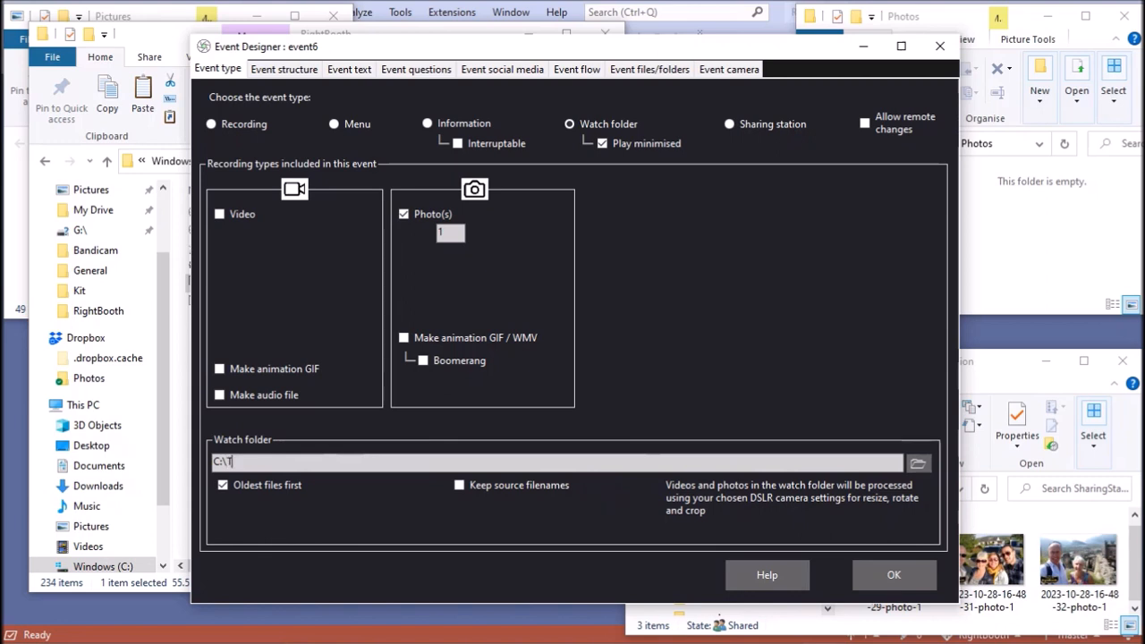
pyautogui.click(897, 580)
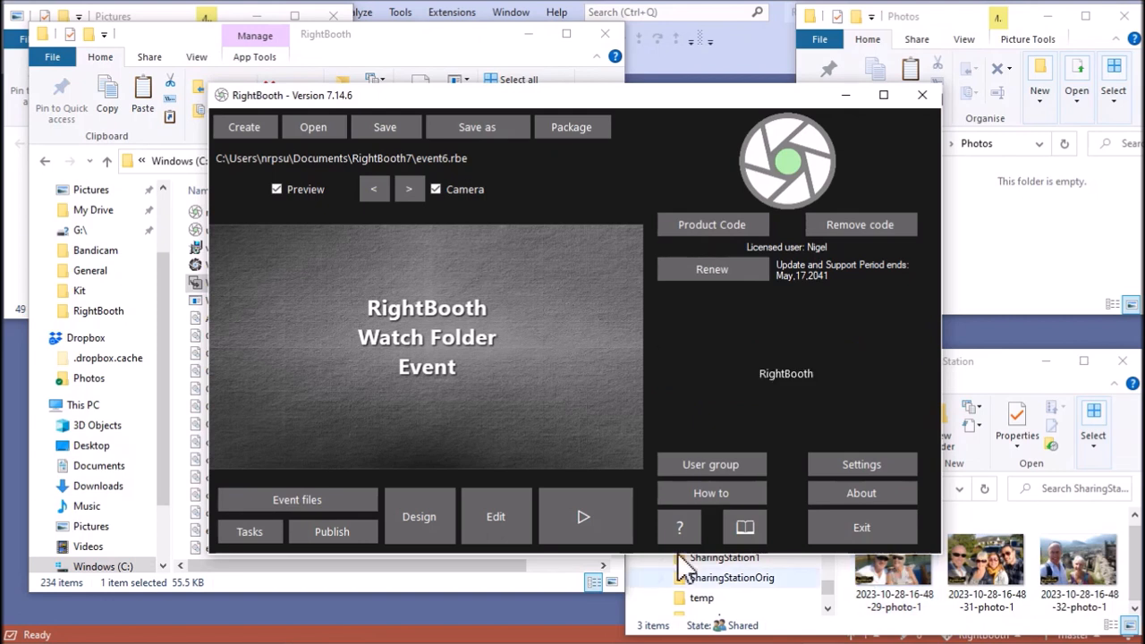
pyautogui.click(583, 524)
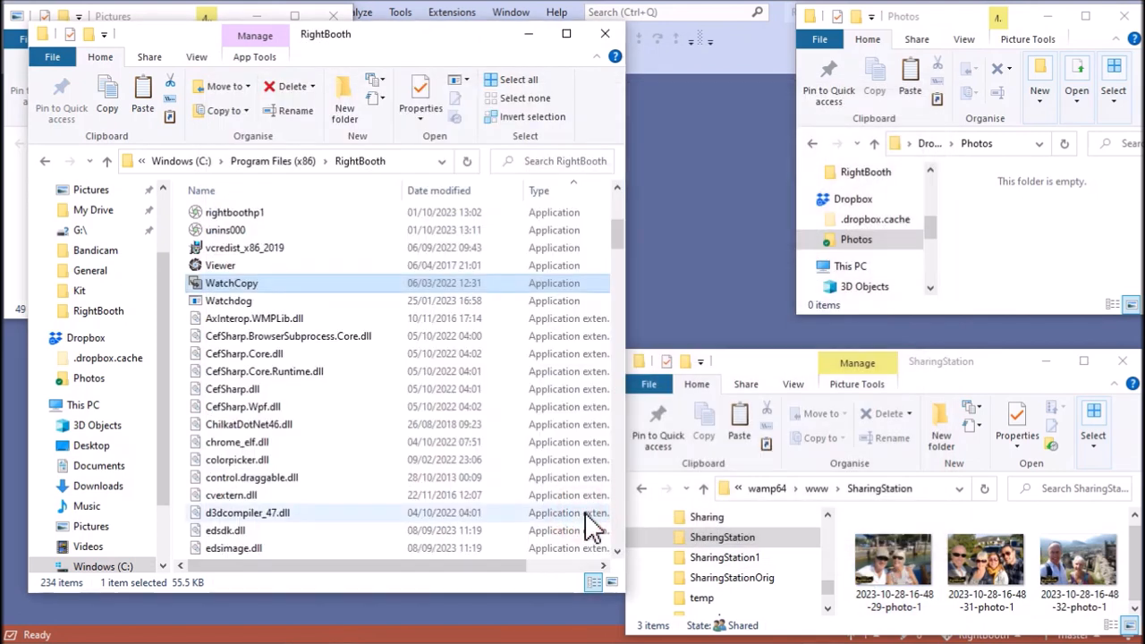
# Minimise the RightBooth program folder and permanently delete the three processed photos from the SharingStation folder
pyautogui.click(535, 40)
pyautogui.click(895, 542)
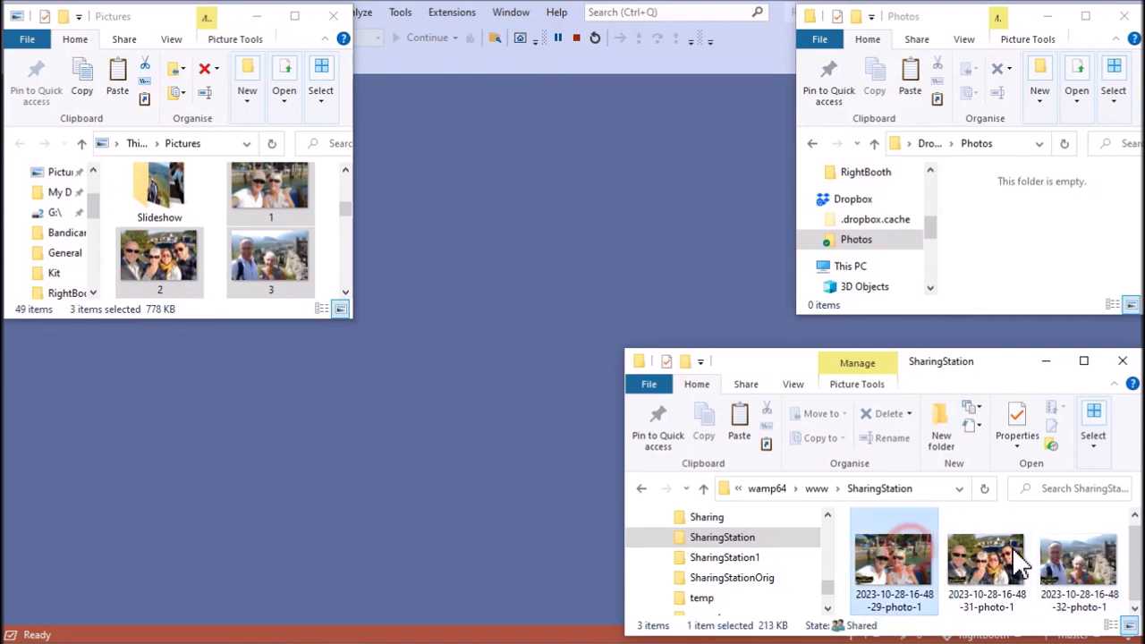
pyautogui.keyDown('shift'); pyautogui.click(1078, 564); pyautogui.keyUp('shift')
pyautogui.hotkey('shift', 'Delete')
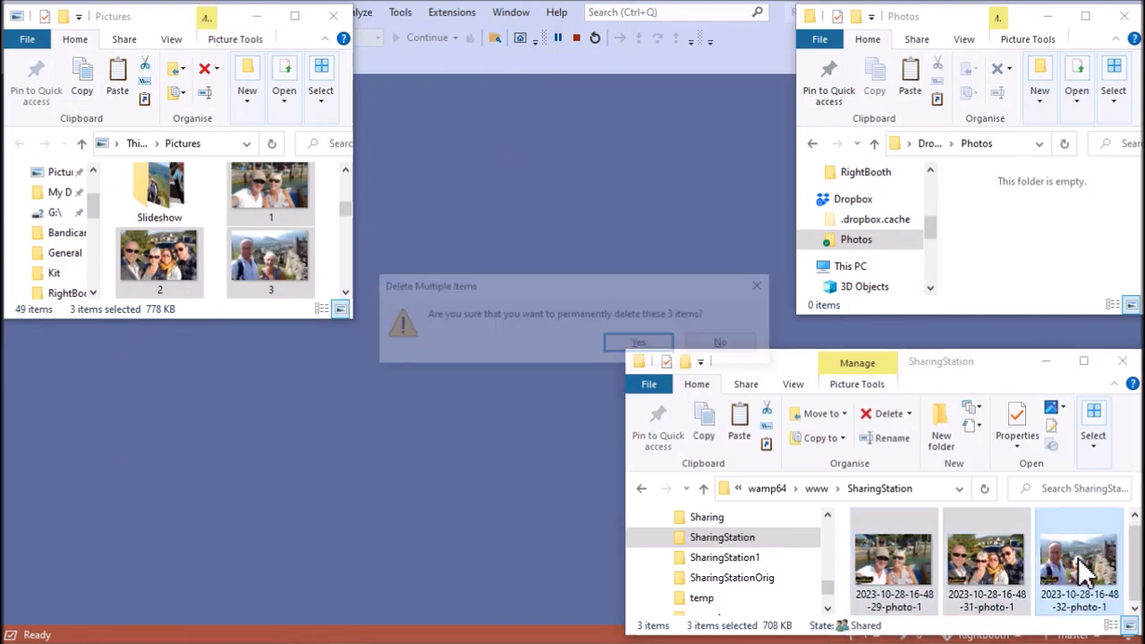
pyautogui.click(652, 342)
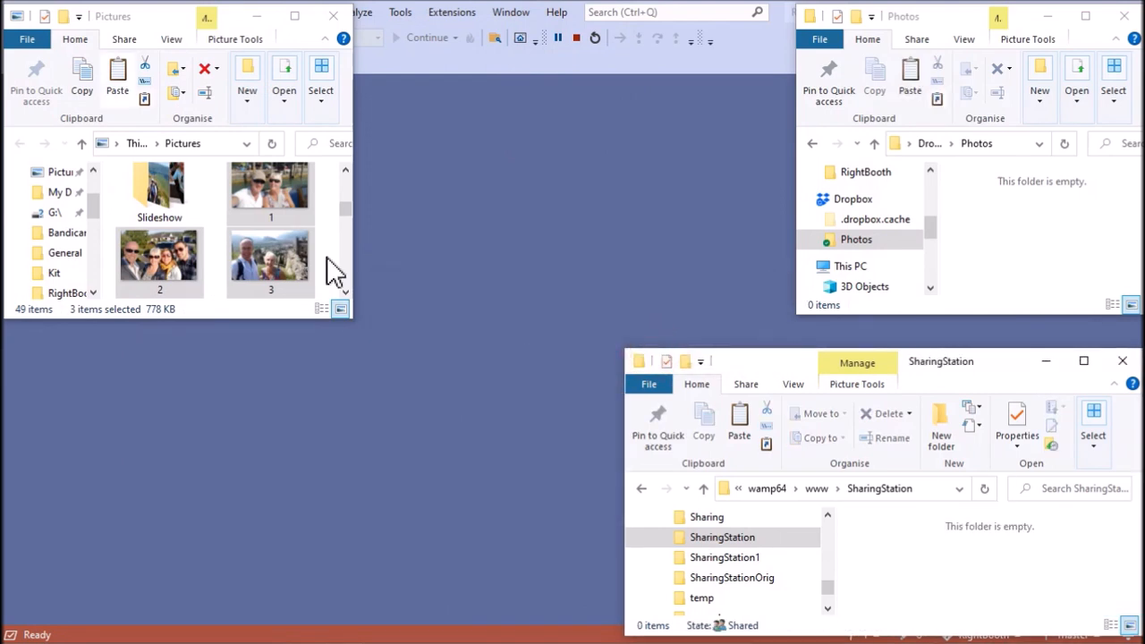
# Copy pictures 1, 2 and 3 from Pictures into the Dropbox Photos folder and check the files kept there
pyautogui.rightClick(270, 183)
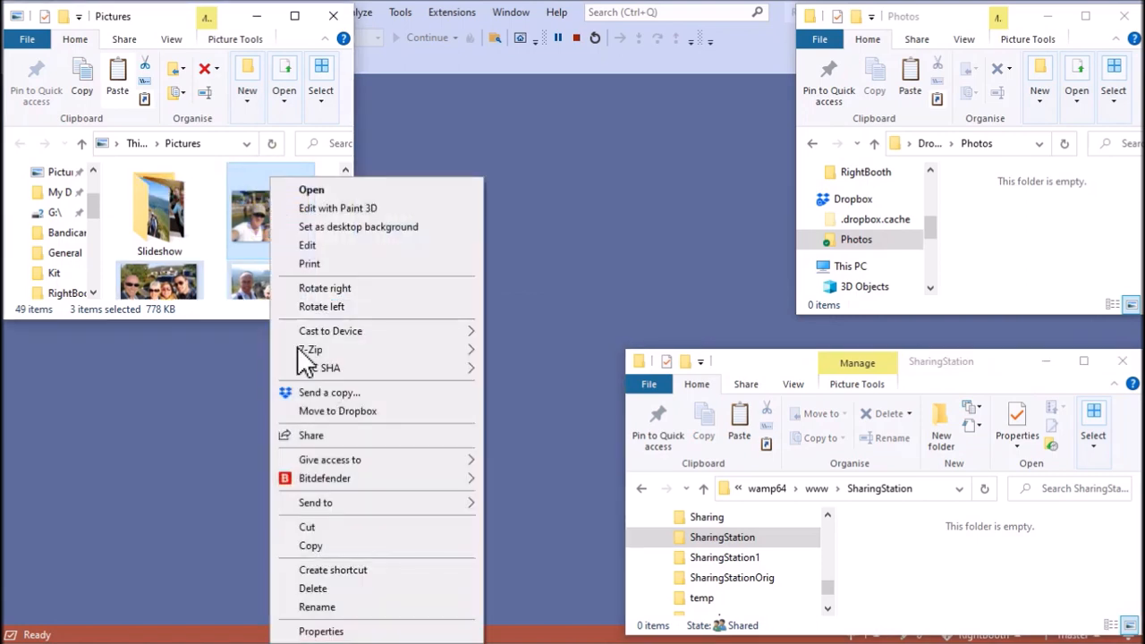
pyautogui.click(329, 548)
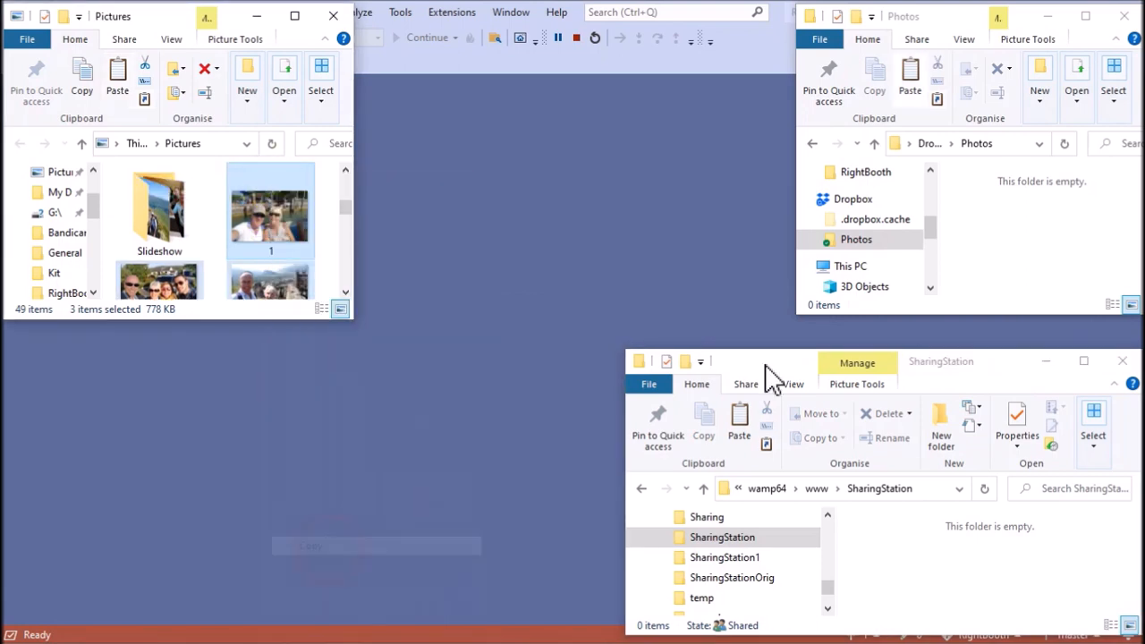
pyautogui.rightClick(1005, 262)
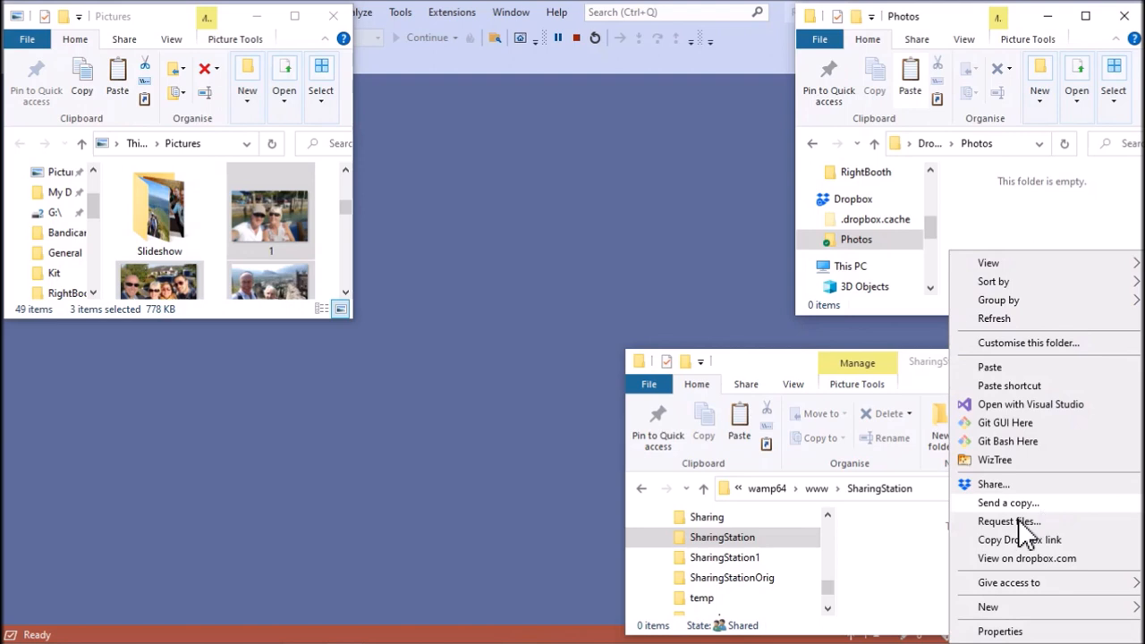
pyautogui.click(995, 367)
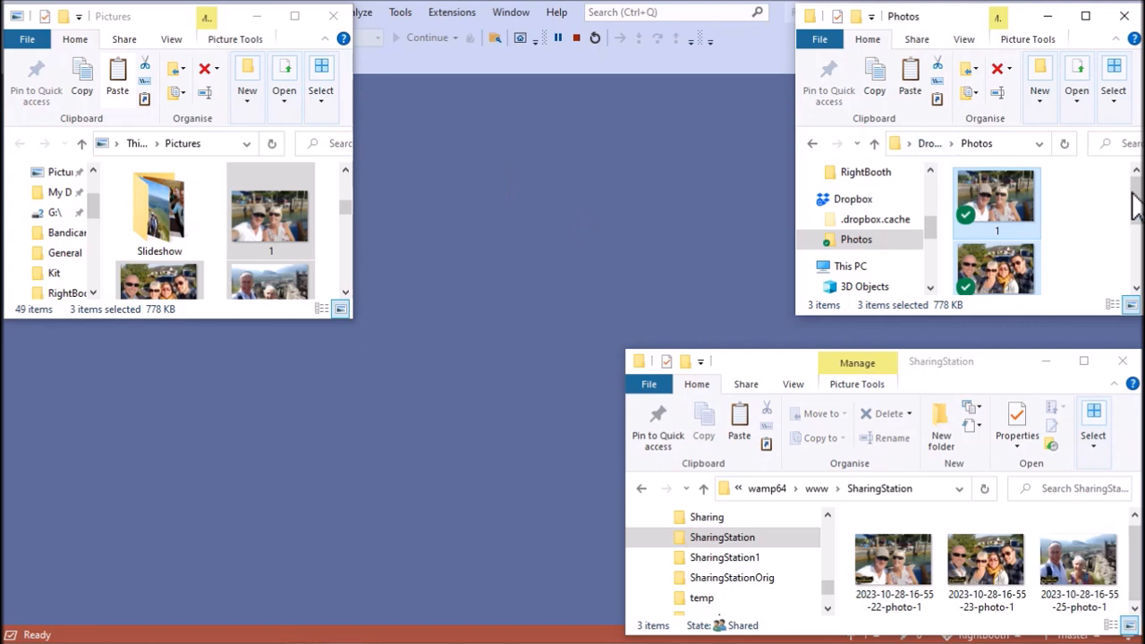
pyautogui.moveTo(1136, 183)
pyautogui.mouseDown()
pyautogui.moveTo(1138, 264)
pyautogui.moveTo(1133, 191)
pyautogui.mouseUp()
pyautogui.moveTo(1006, 273)
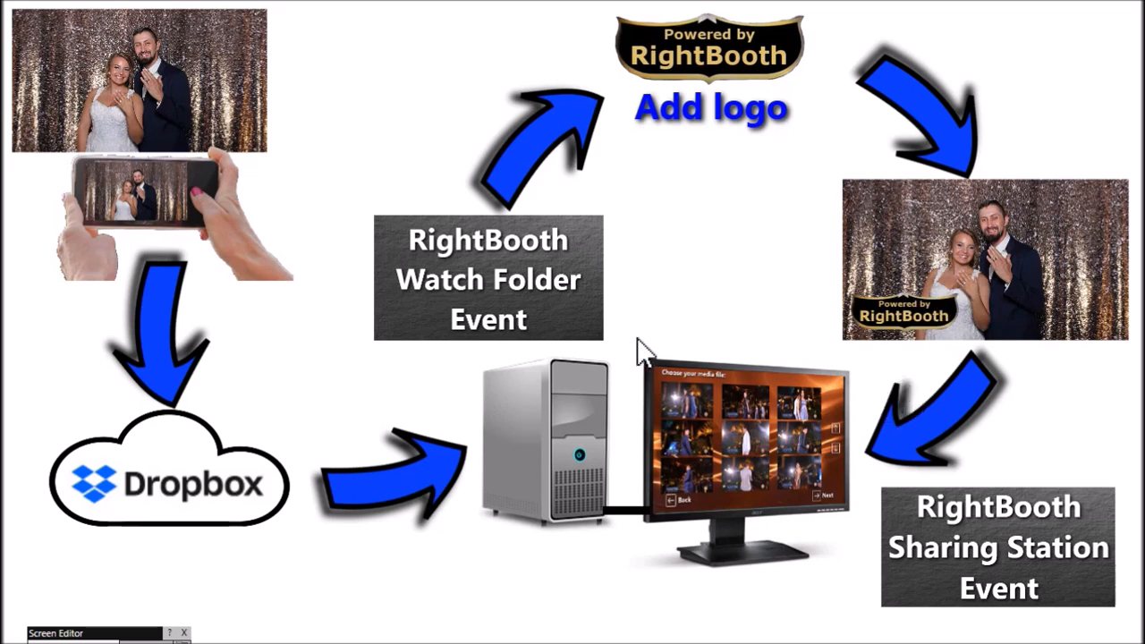
# Exit the Screen Editor showing the Overview screen and run a second instance of RightBooth alongside the first
pyautogui.click(130, 637)
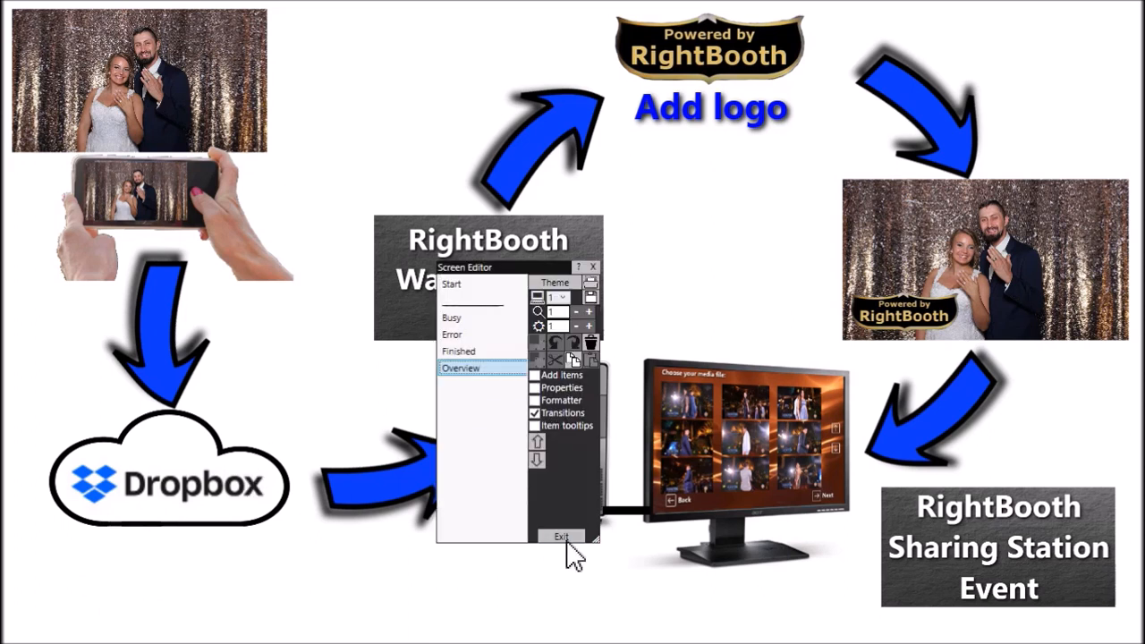
pyautogui.click(564, 539)
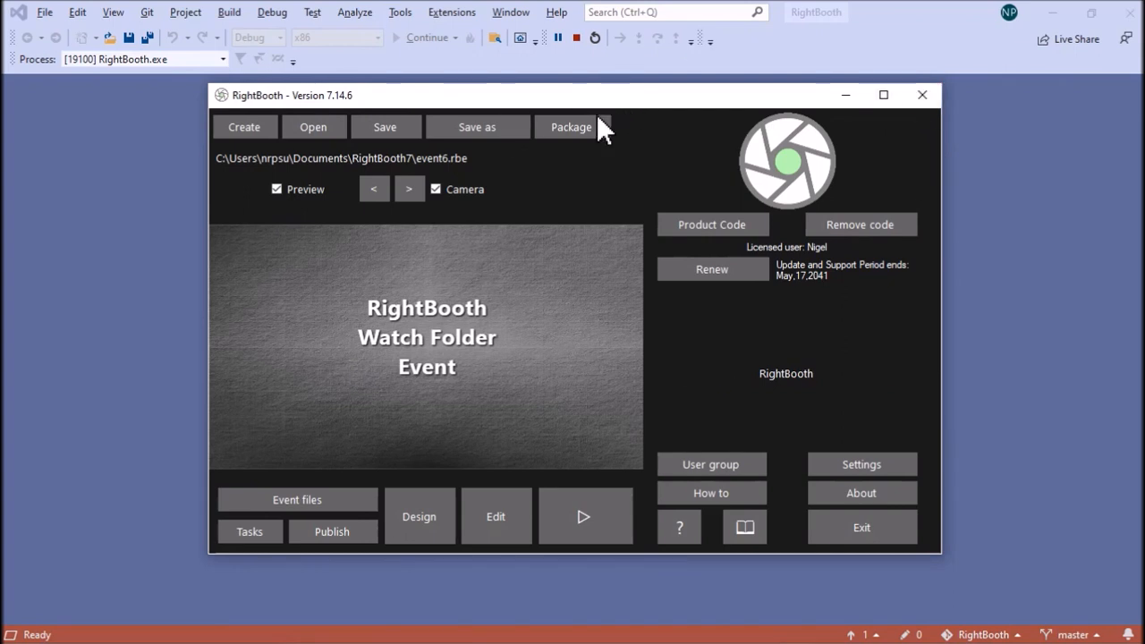
pyautogui.click(18, 633)
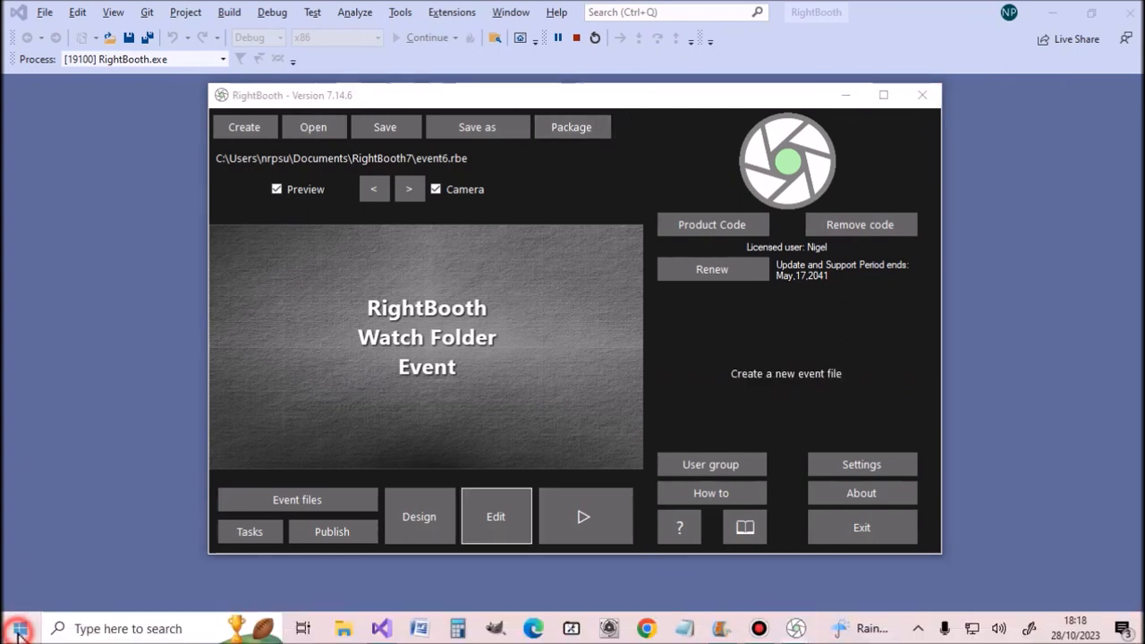
pyautogui.scroll(-12, 131, 474)
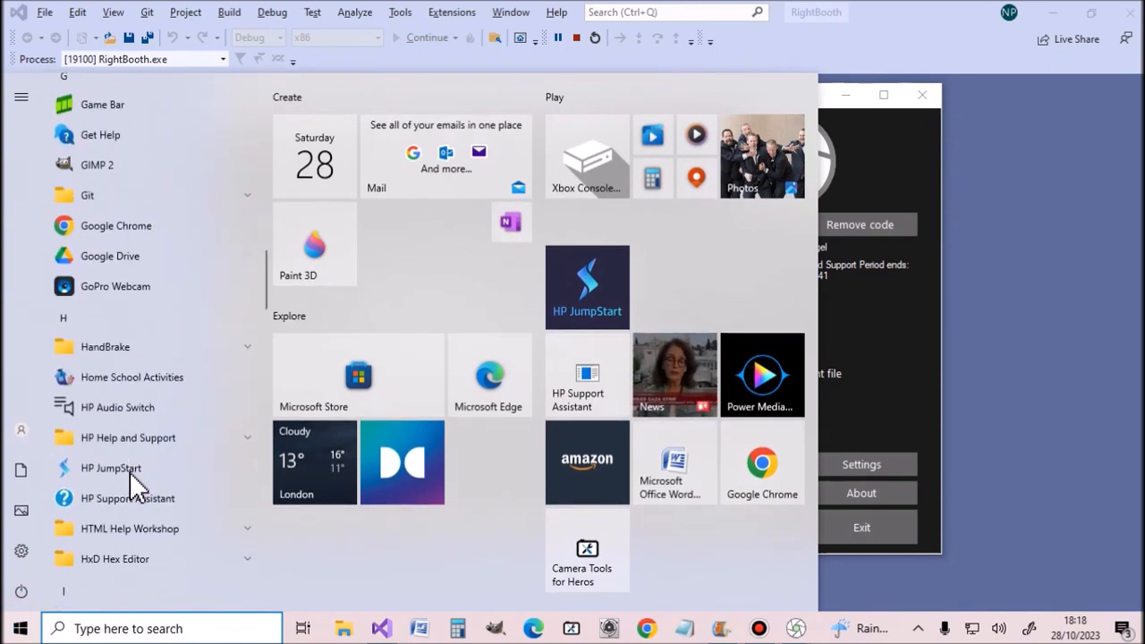
pyautogui.scroll(-15, 130, 472)
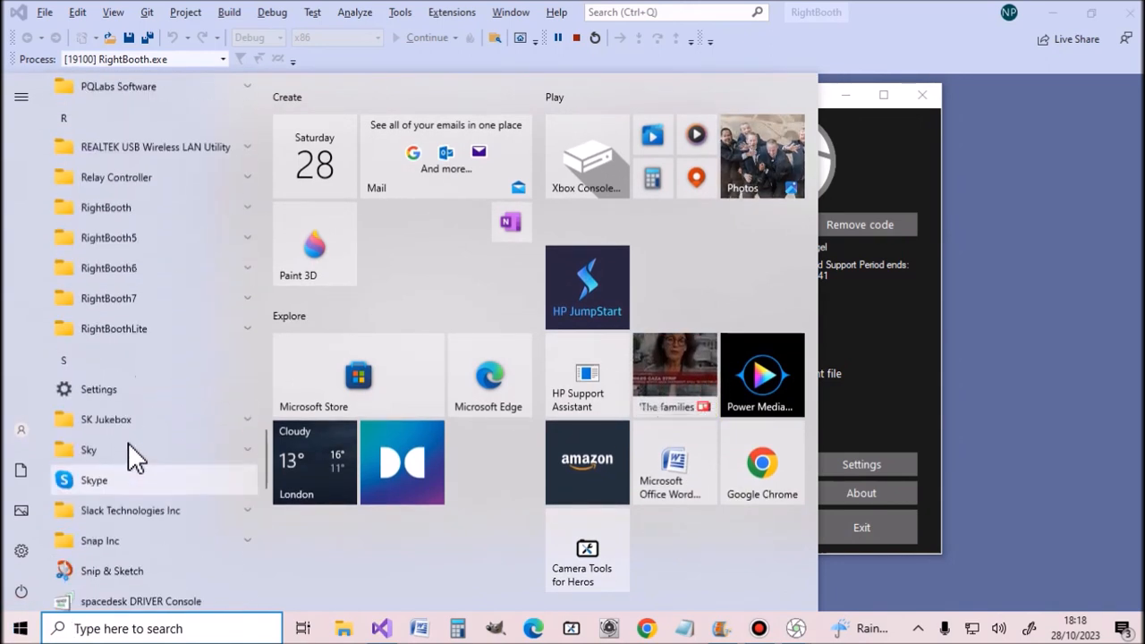
pyautogui.scroll(3, 128, 442)
pyautogui.click(113, 379)
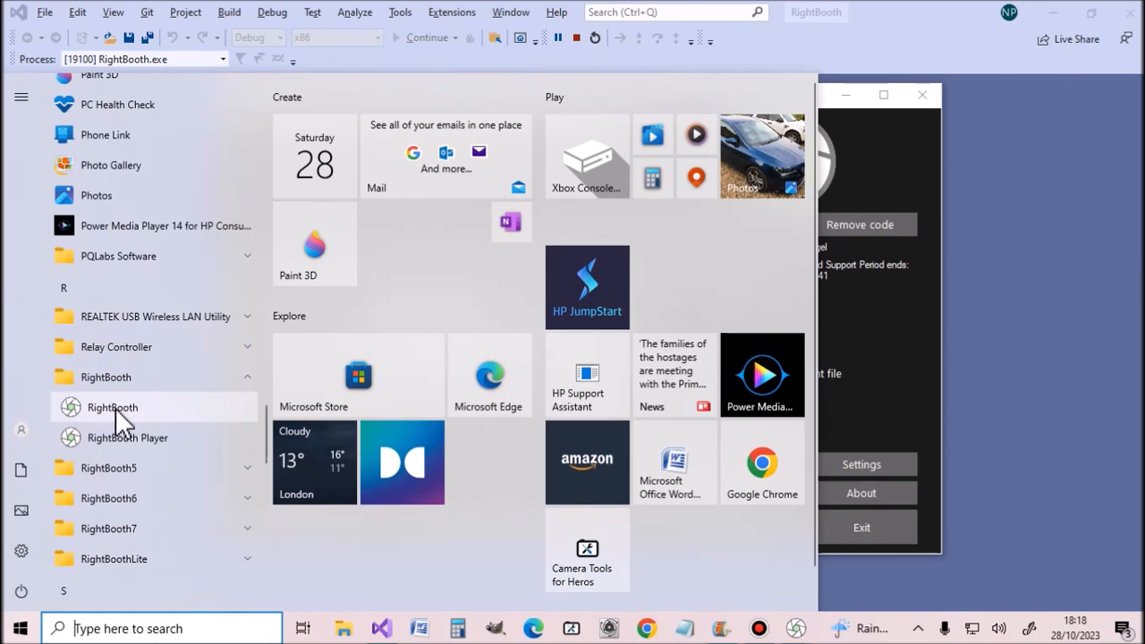
pyautogui.click(118, 408)
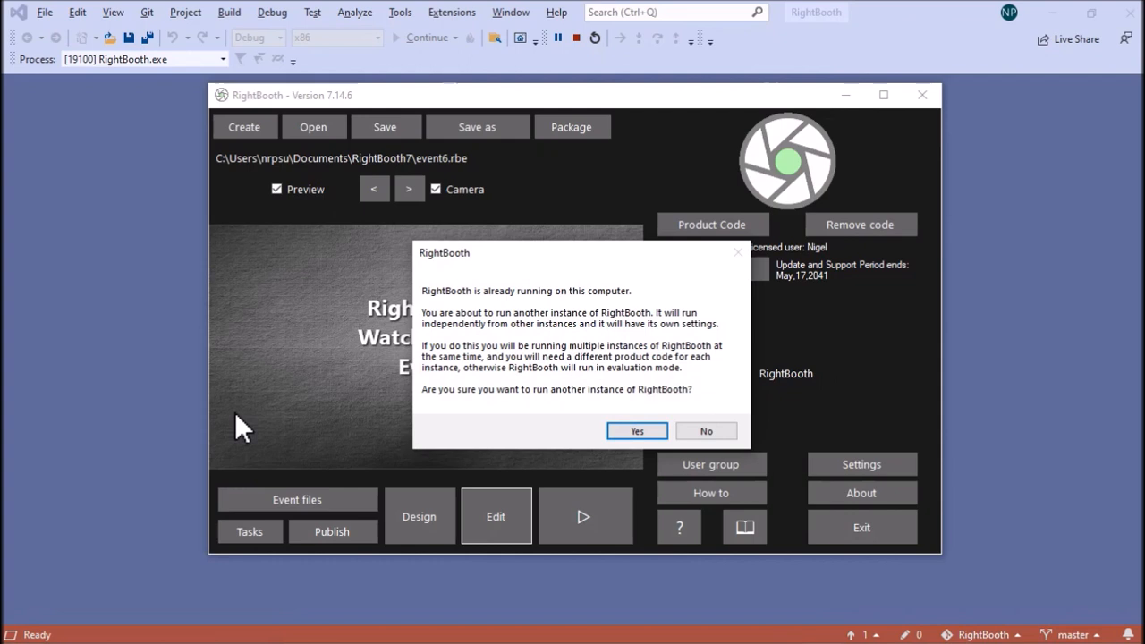
pyautogui.click(642, 433)
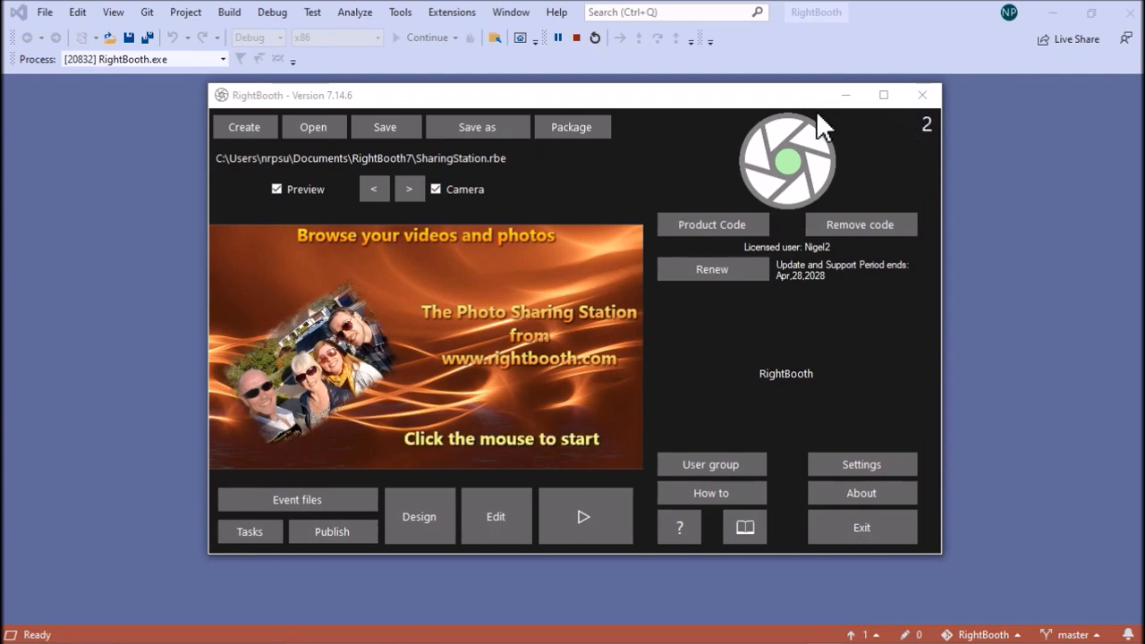
# Arrange the two RightBooth windows so they overlap with both event previews reachable, and bring the event6 instance to the front
pyautogui.moveTo(794, 94); pyautogui.dragTo(604, 158)
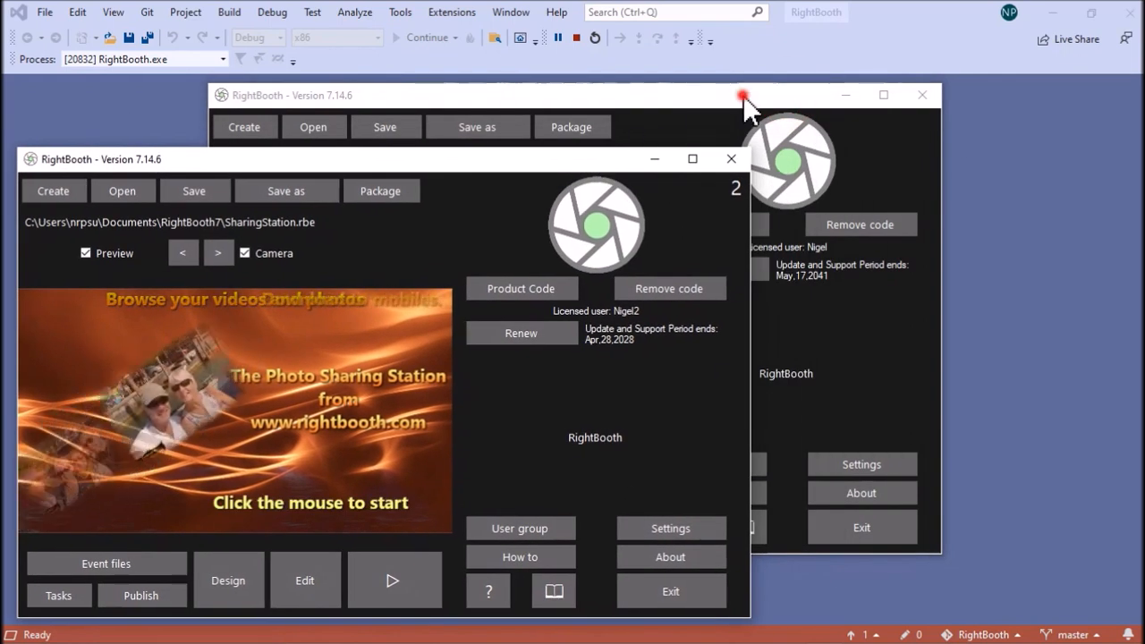
pyautogui.moveTo(742, 95); pyautogui.dragTo(871, 86)
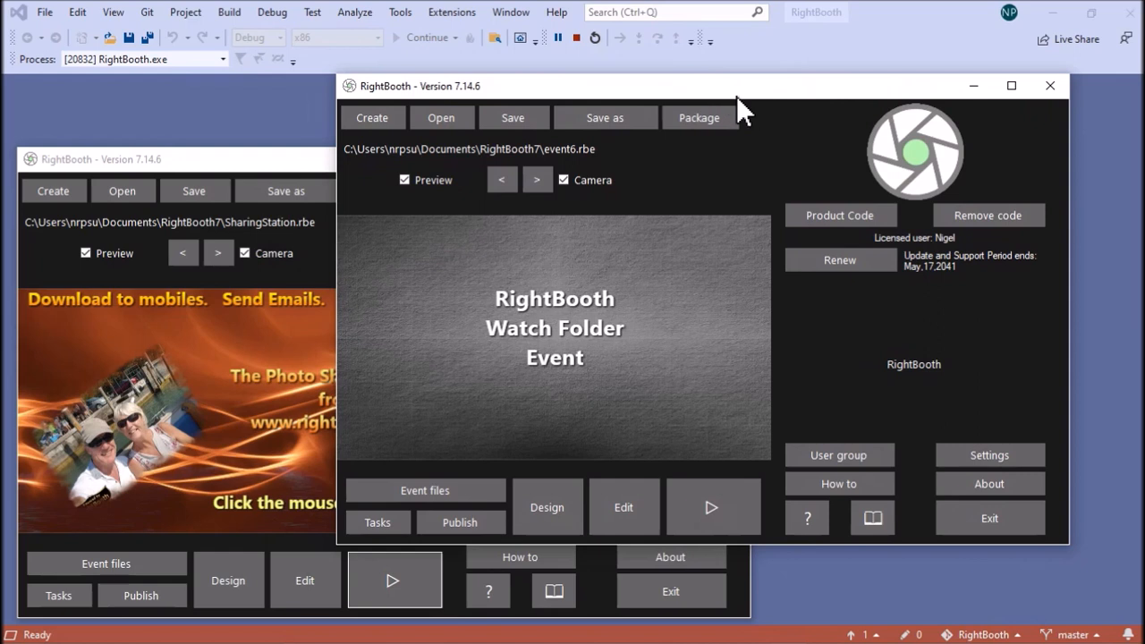
pyautogui.moveTo(739, 95); pyautogui.dragTo(744, 82)
pyautogui.moveTo(309, 161); pyautogui.dragTo(393, 109)
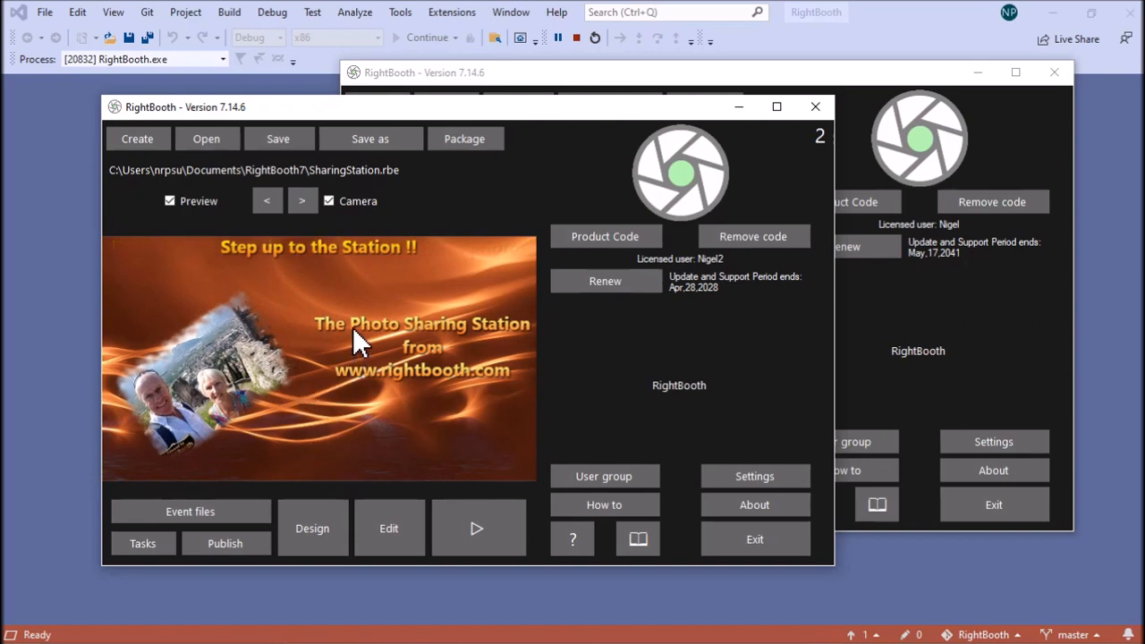
pyautogui.click(822, 79)
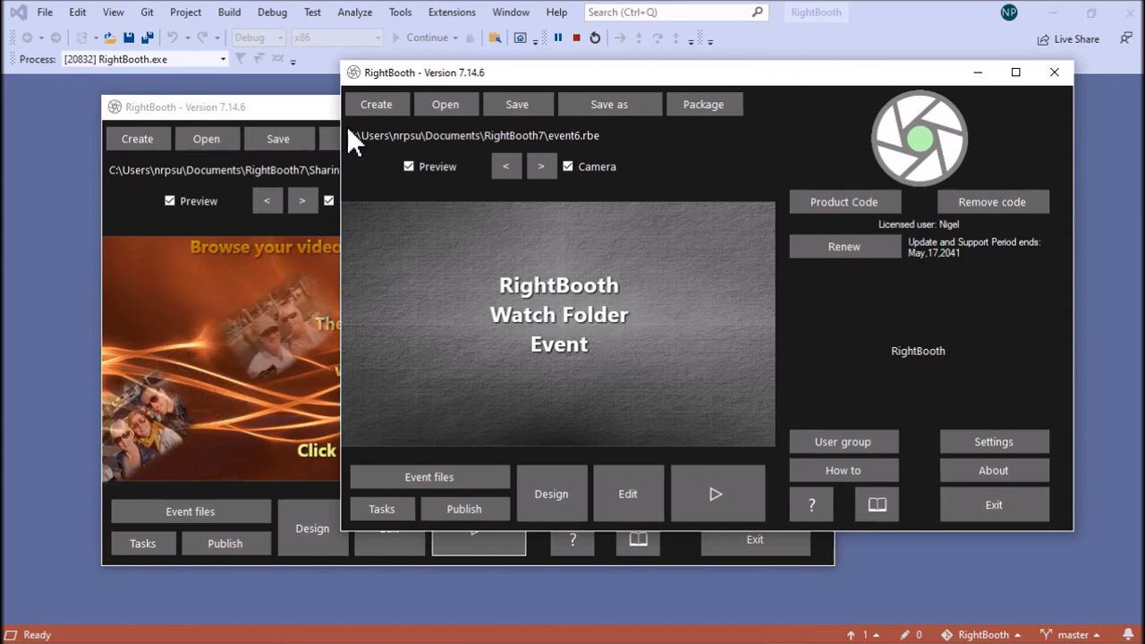
# Play the SharingStation event in the second RightBooth instance and start browsing its media files
pyautogui.click(311, 104)
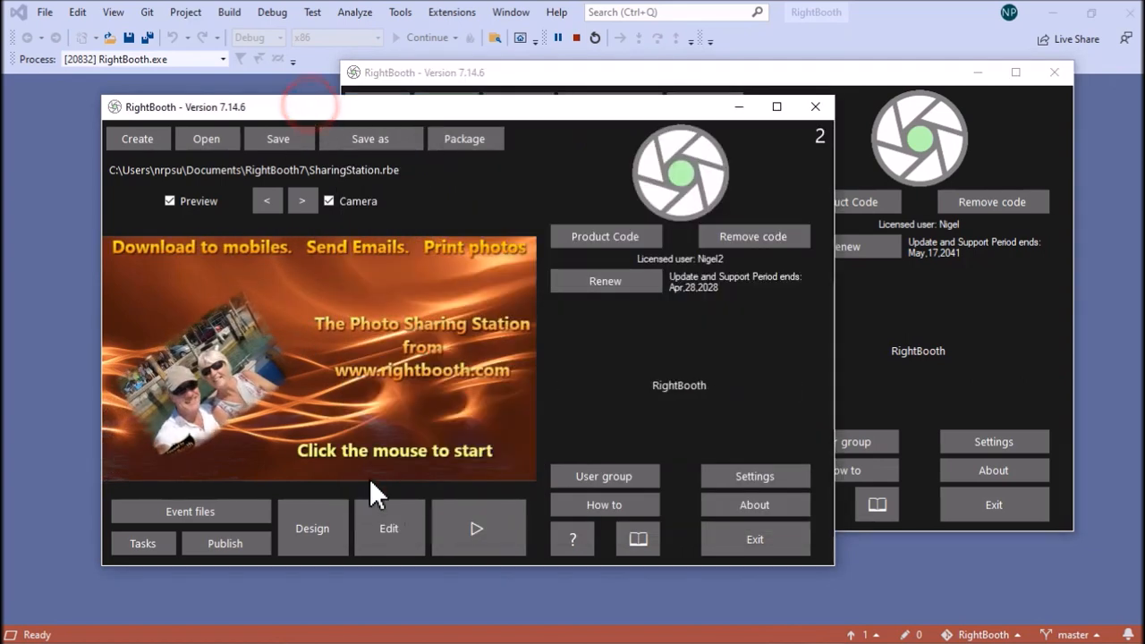
pyautogui.click(485, 527)
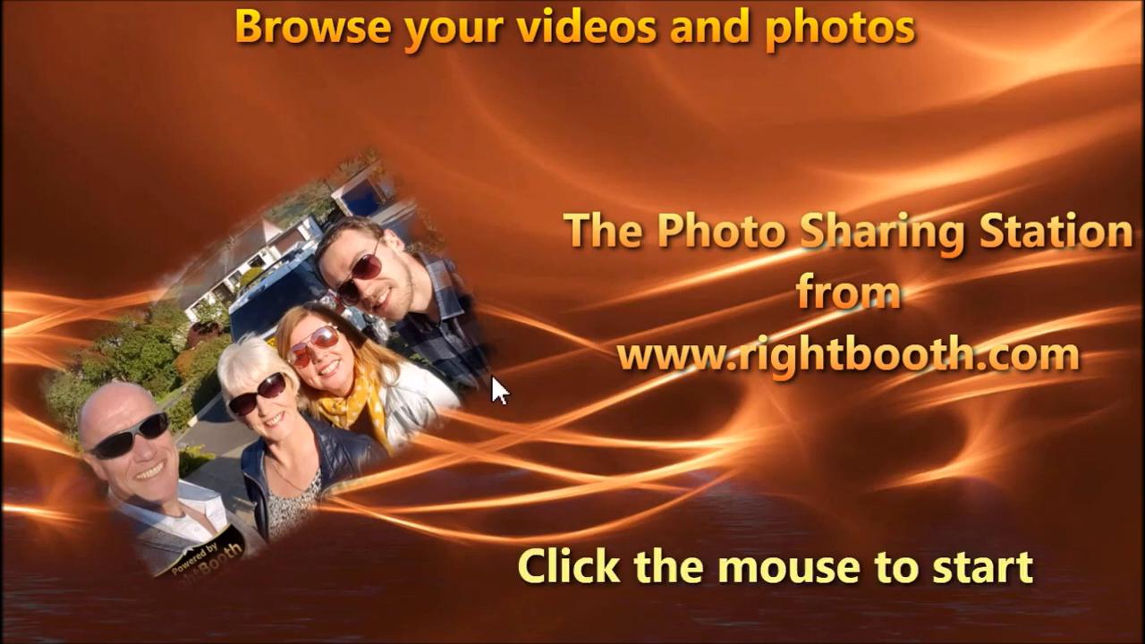
pyautogui.click(585, 458)
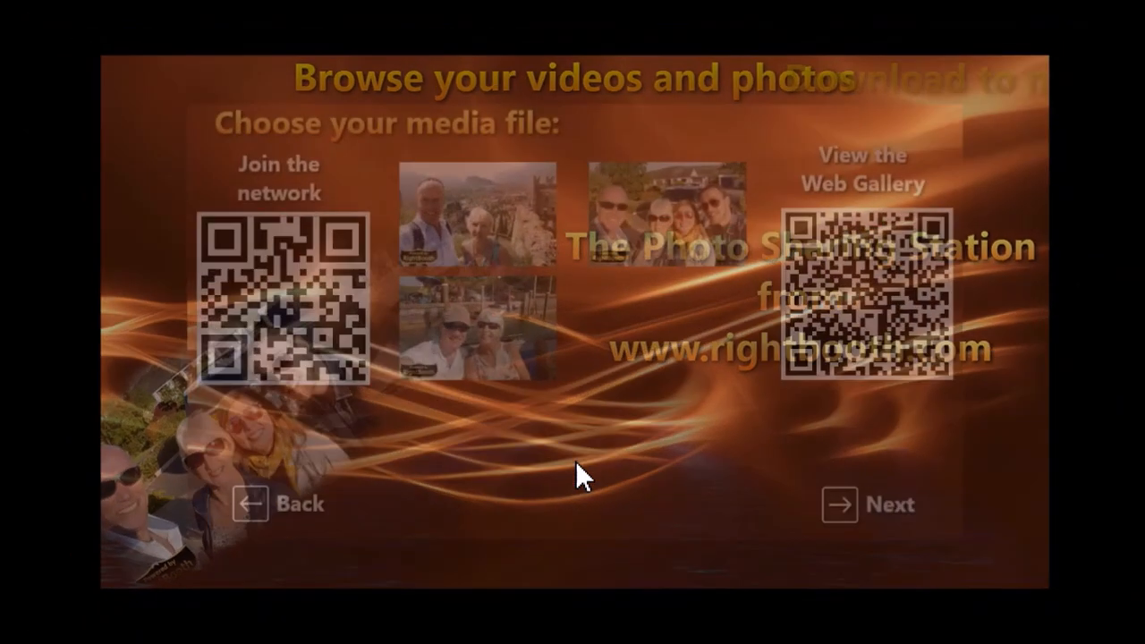